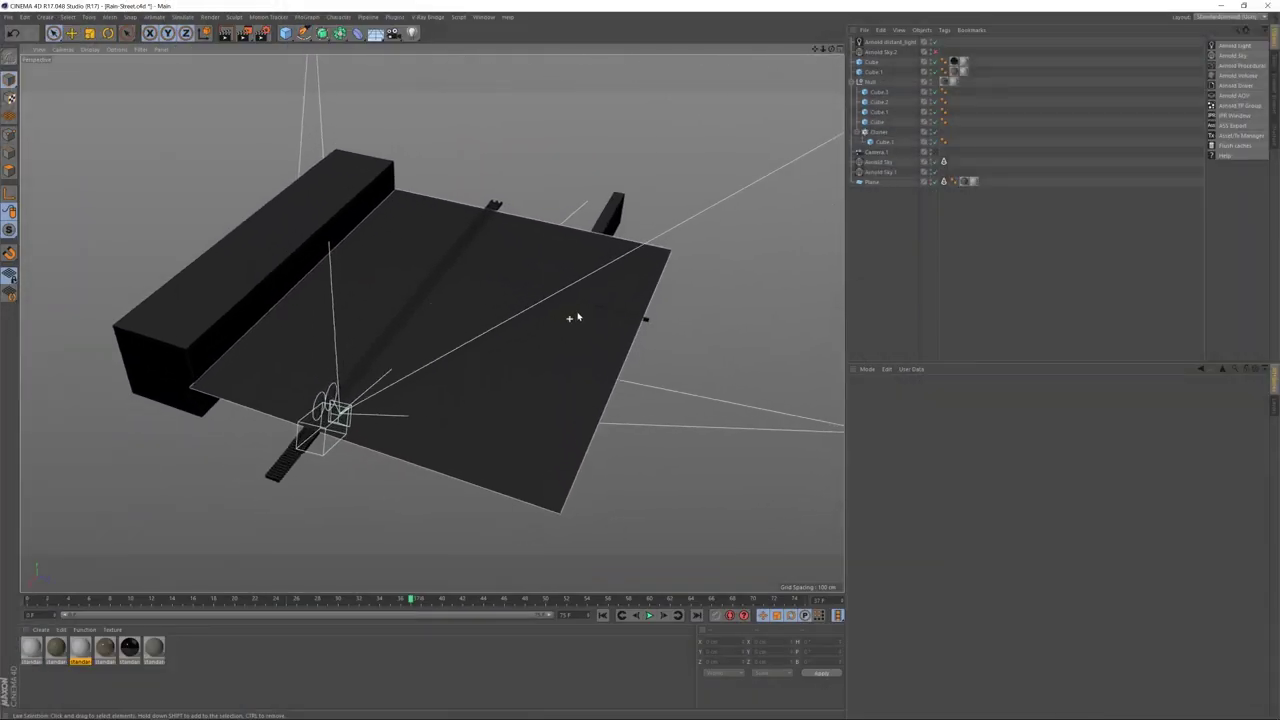
Look through Camera.1 and inspect the Null grate group and Cube.1's size
click(936, 152)
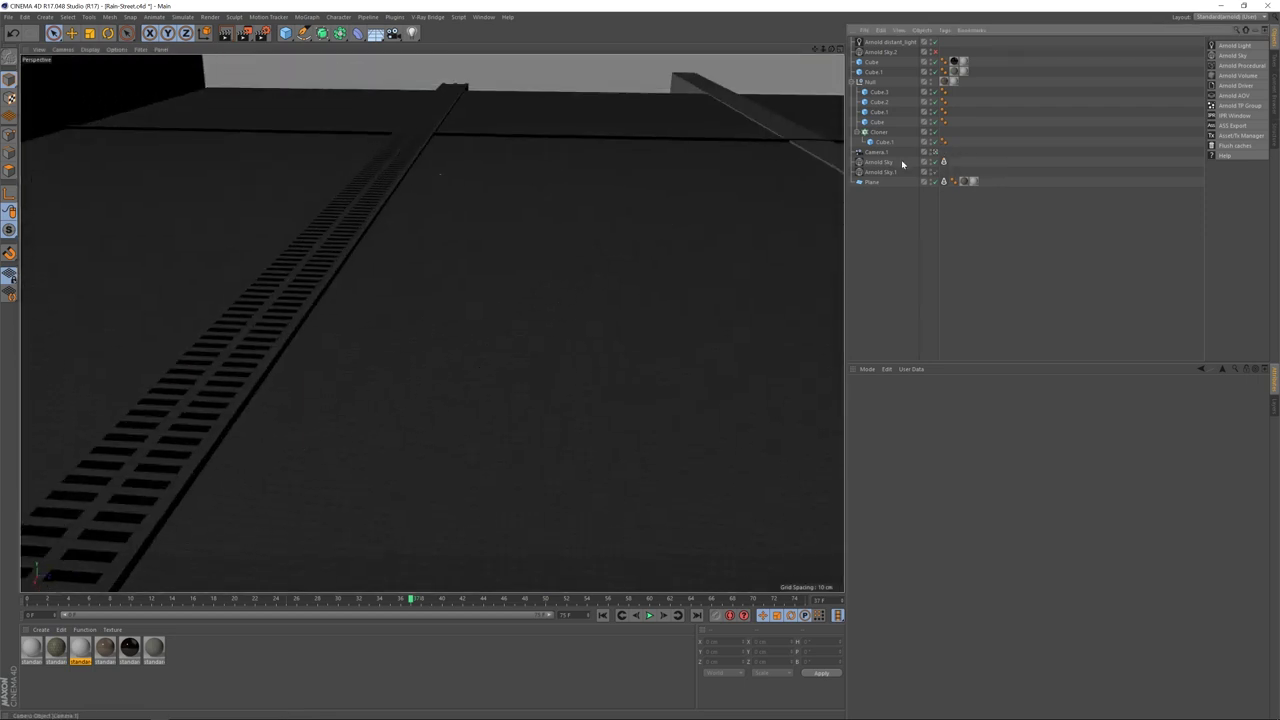
click(871, 84)
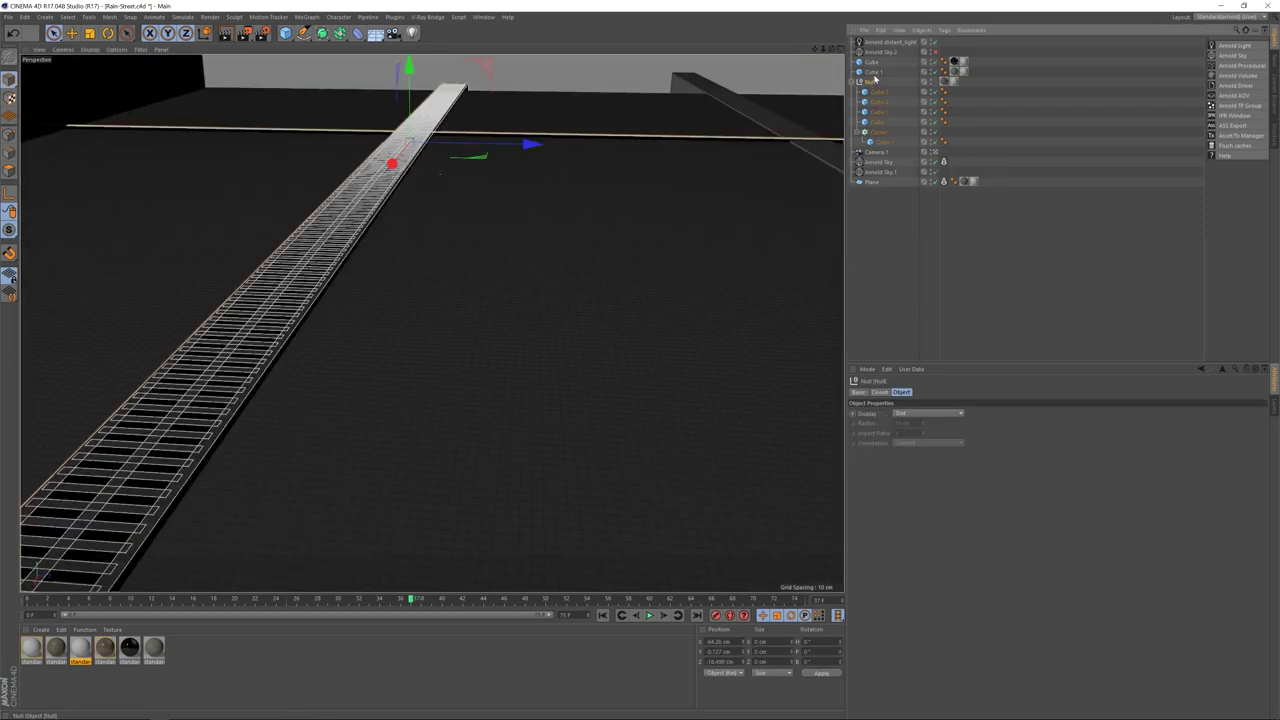
click(875, 72)
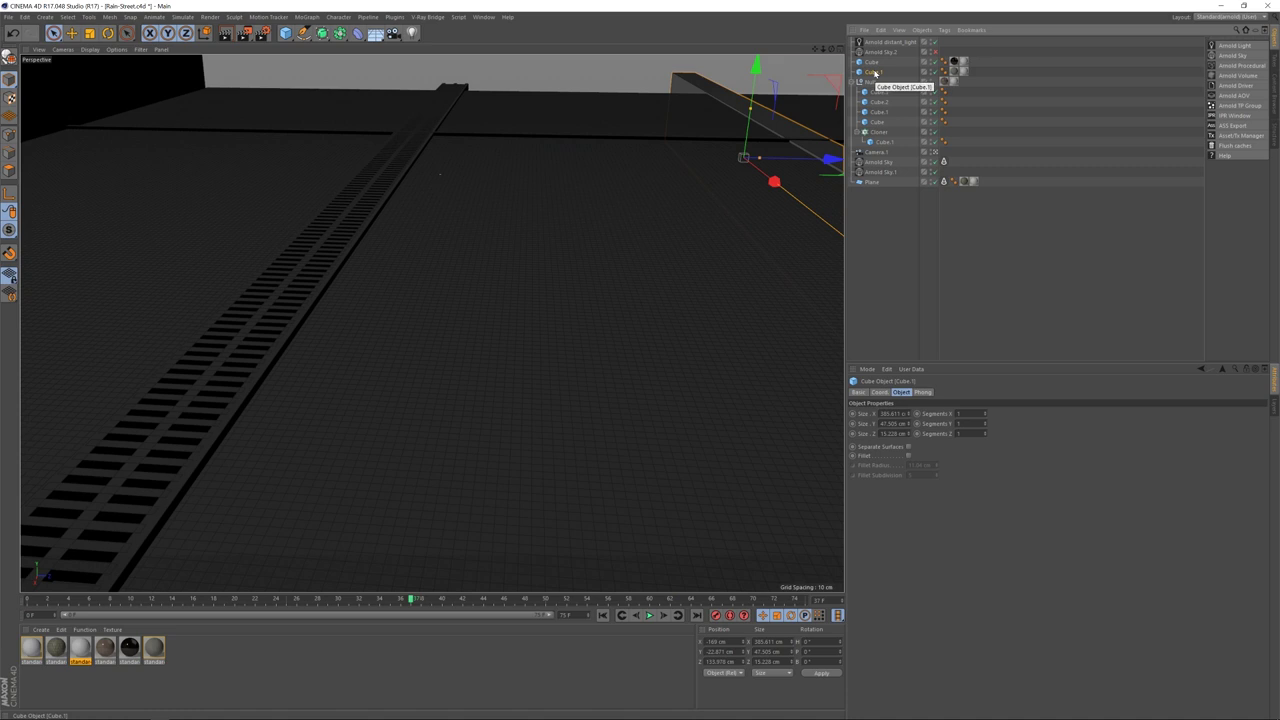
click(970, 122)
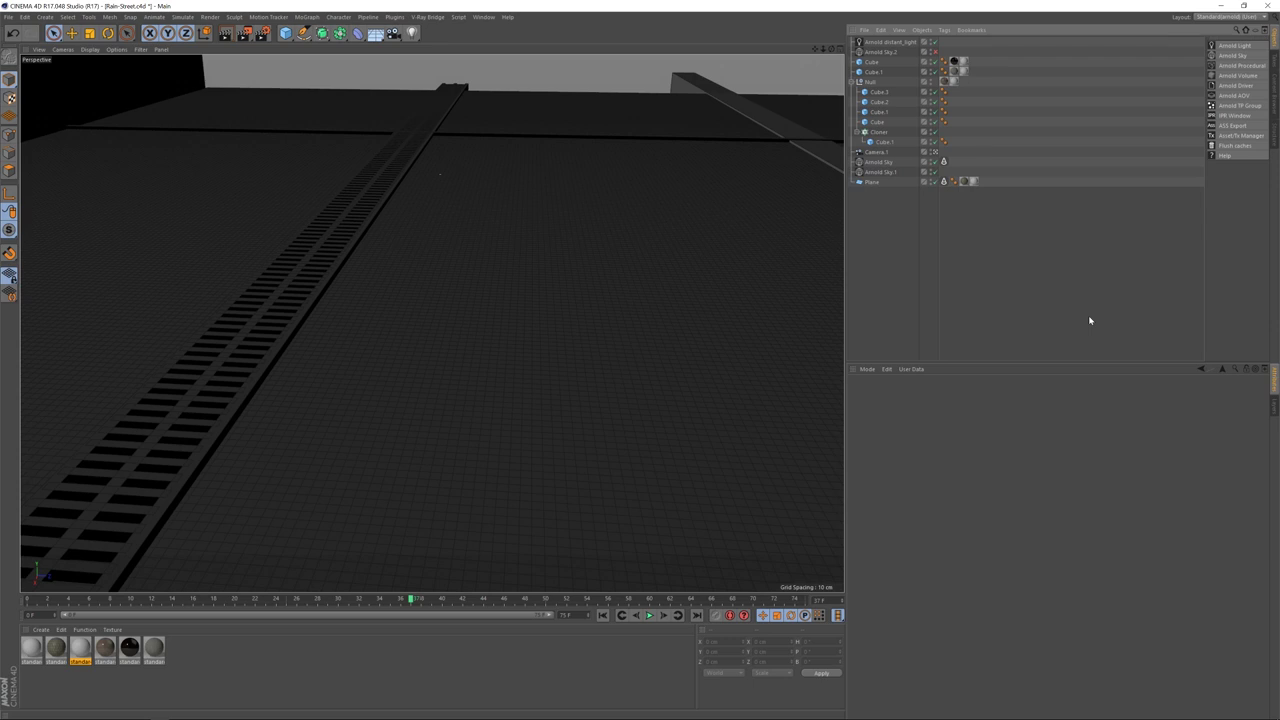
Start an interactive Arnold IPR render of the street seen through Camera.1
click(942, 153)
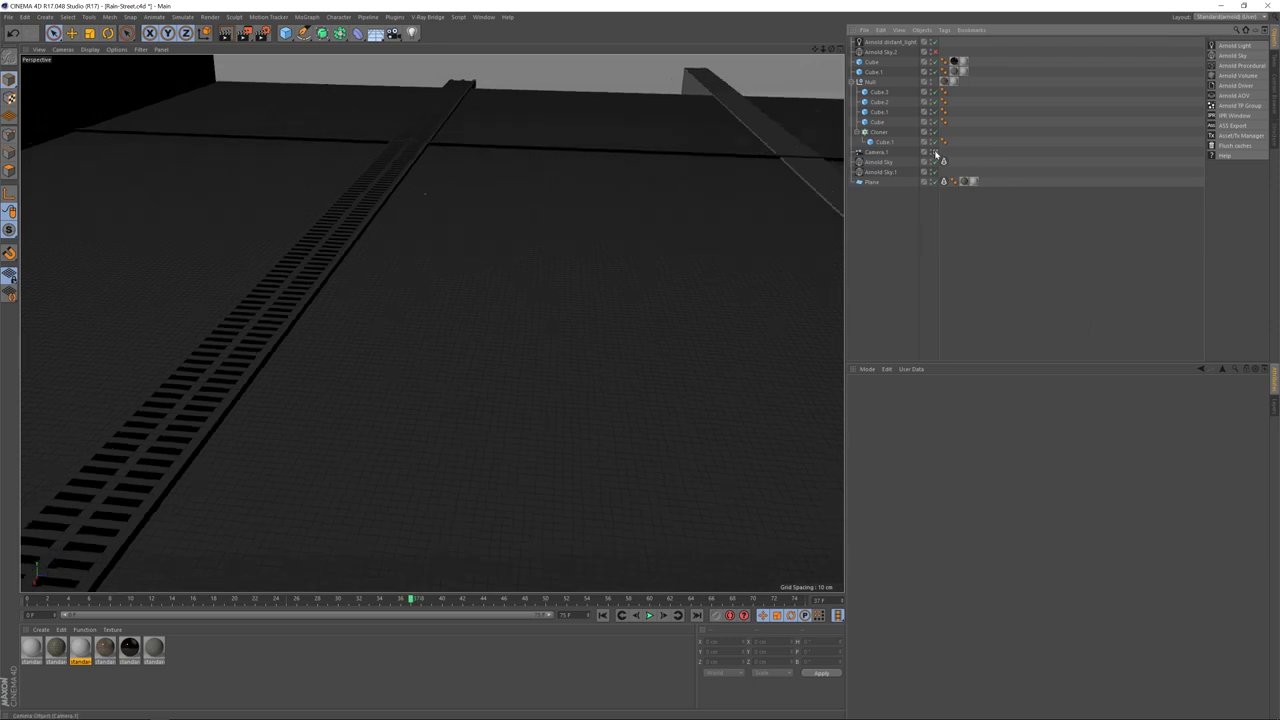
click(1228, 116)
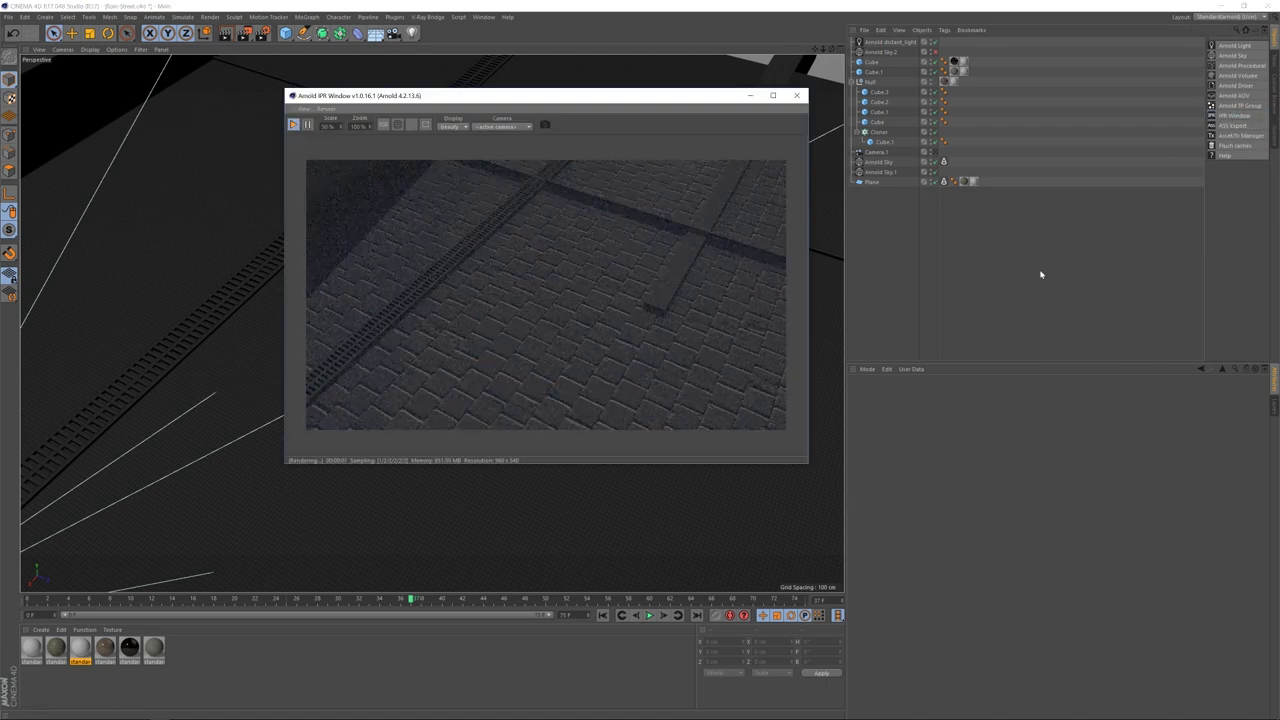
click(840, 226)
key(ctrl+shift+z)
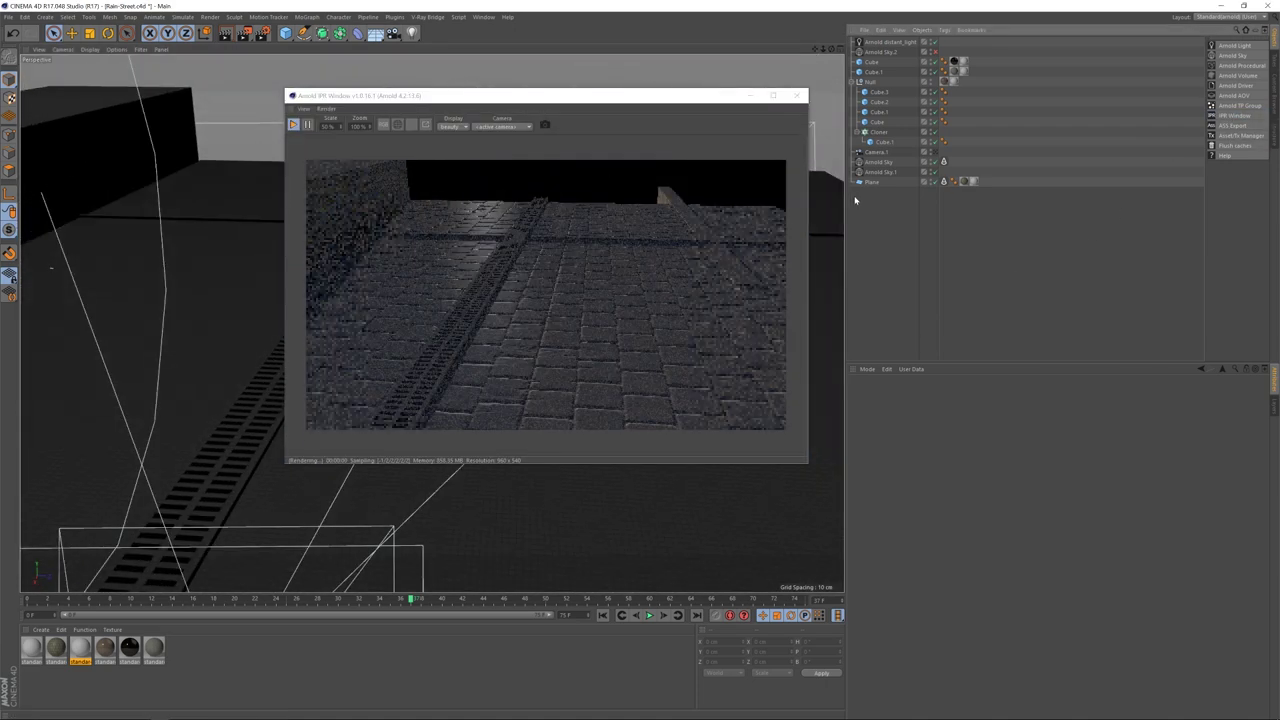
key(ctrl+shift+z)
key(ctrl+shift+z)
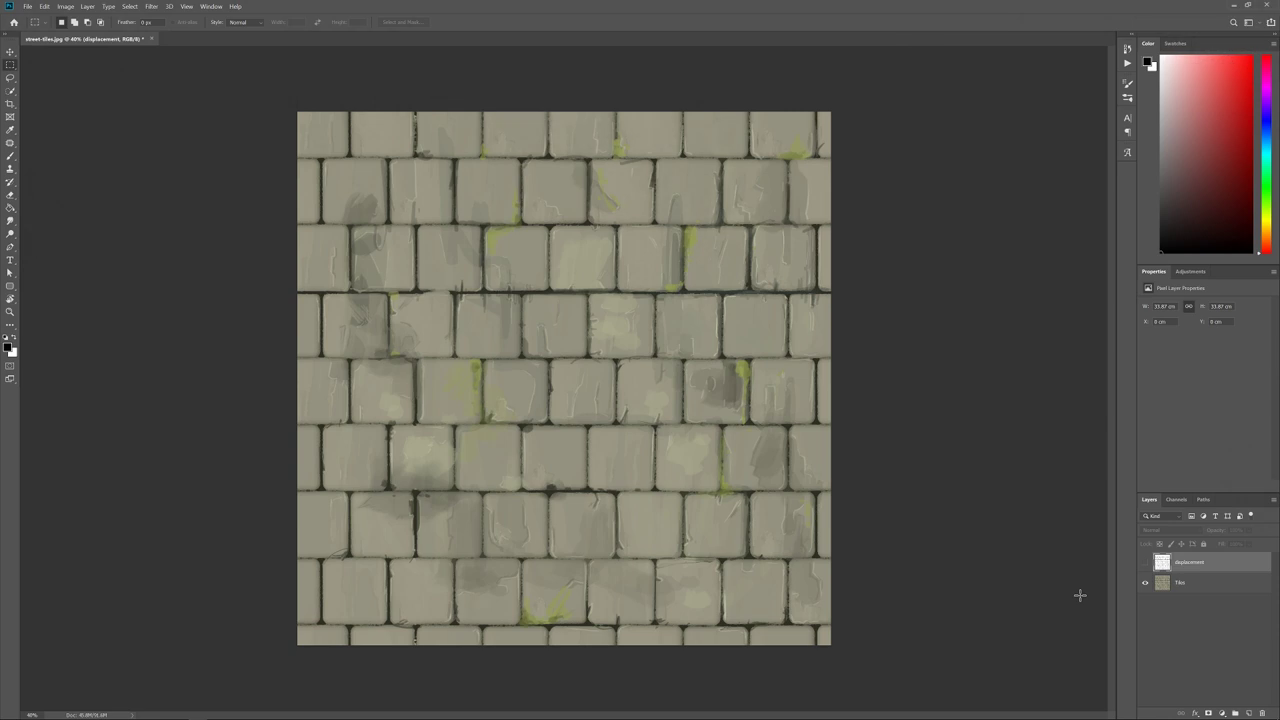
Make the white displacement map layer visible above the Tiles layer
click(1146, 566)
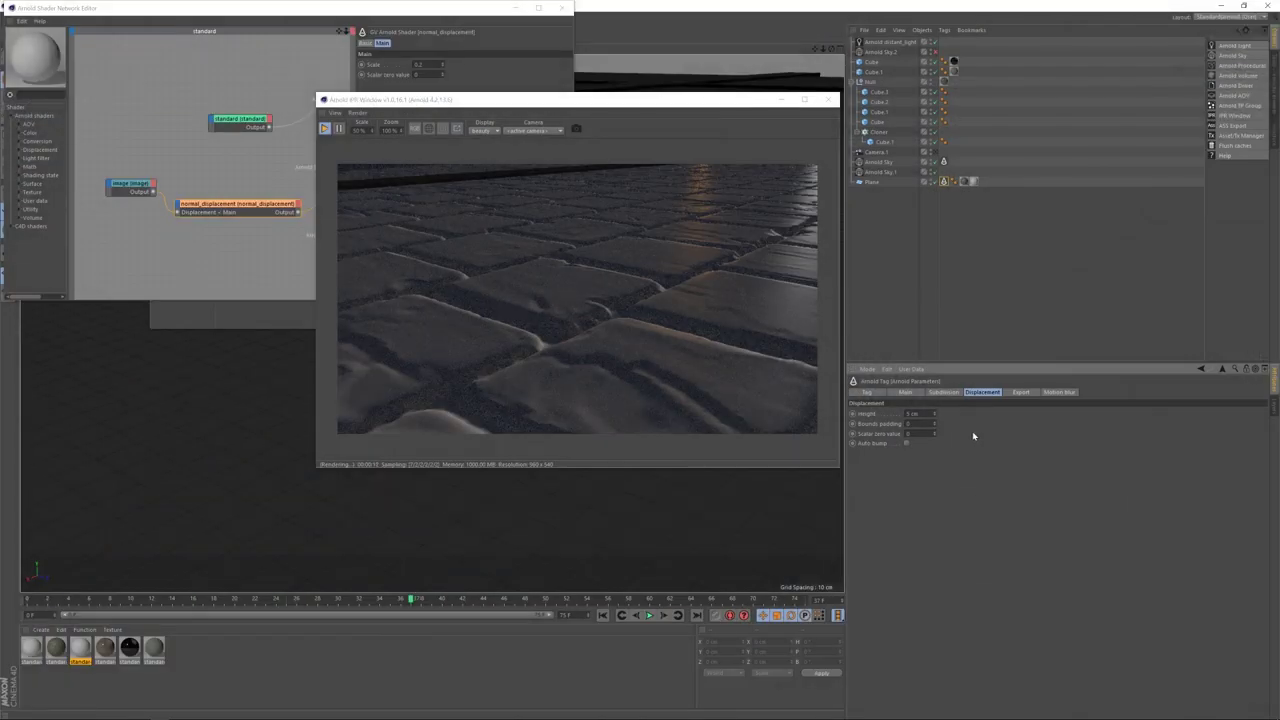
Set the Arnold Tag displacement Height to 2 cm, view through Camera.1, and disable the distant light
click(912, 413)
text(2)
key(Return)
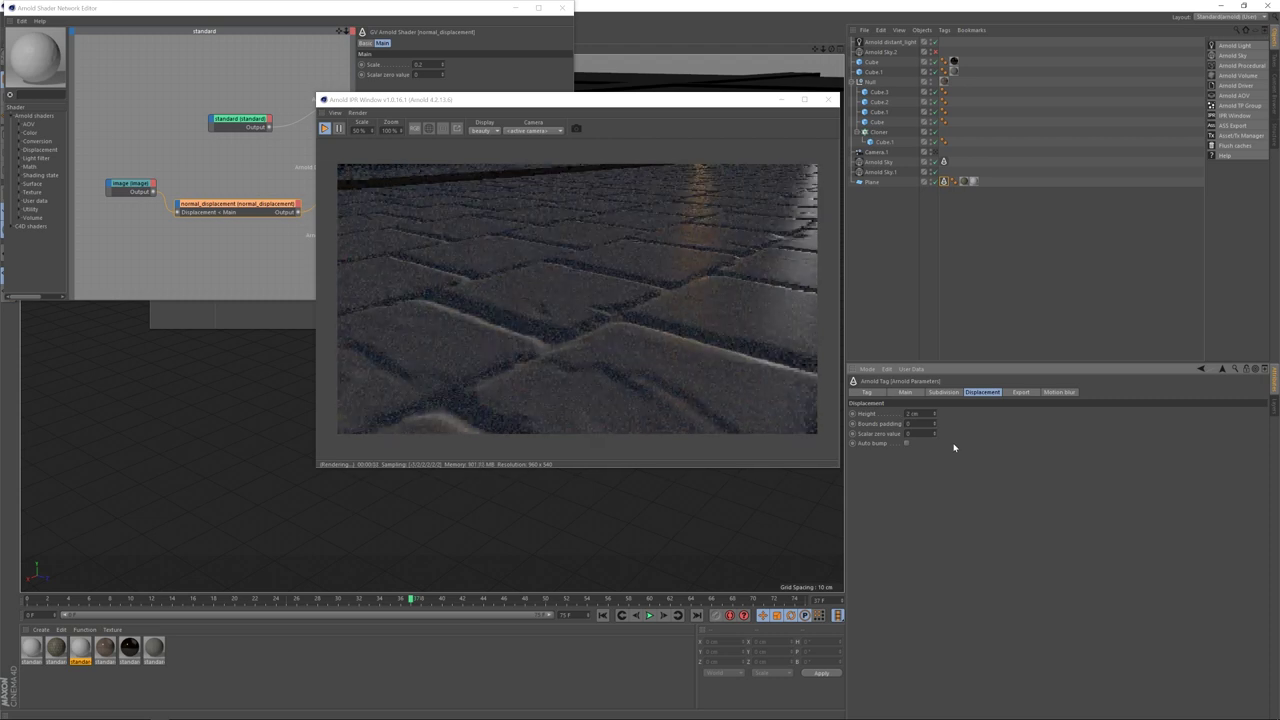
click(935, 152)
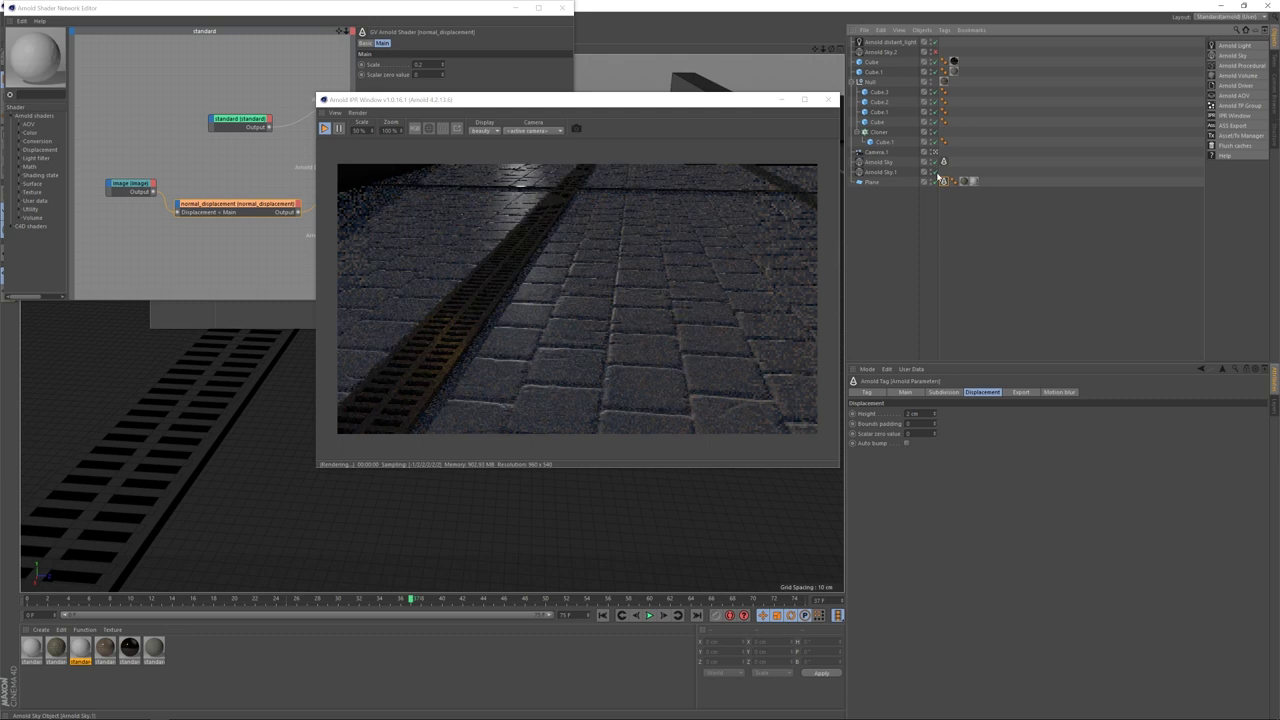
click(936, 43)
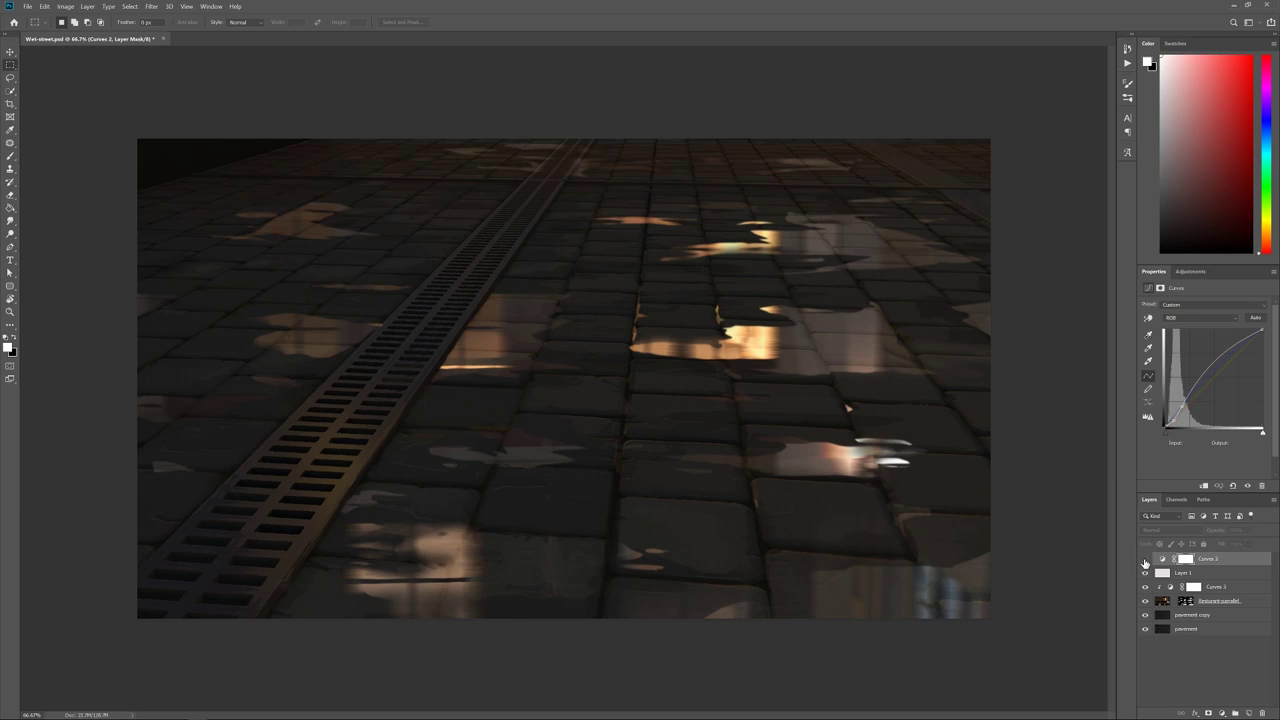
Enable the top Curves adjustment layer so the wet street looks bluer and brighter
click(1145, 560)
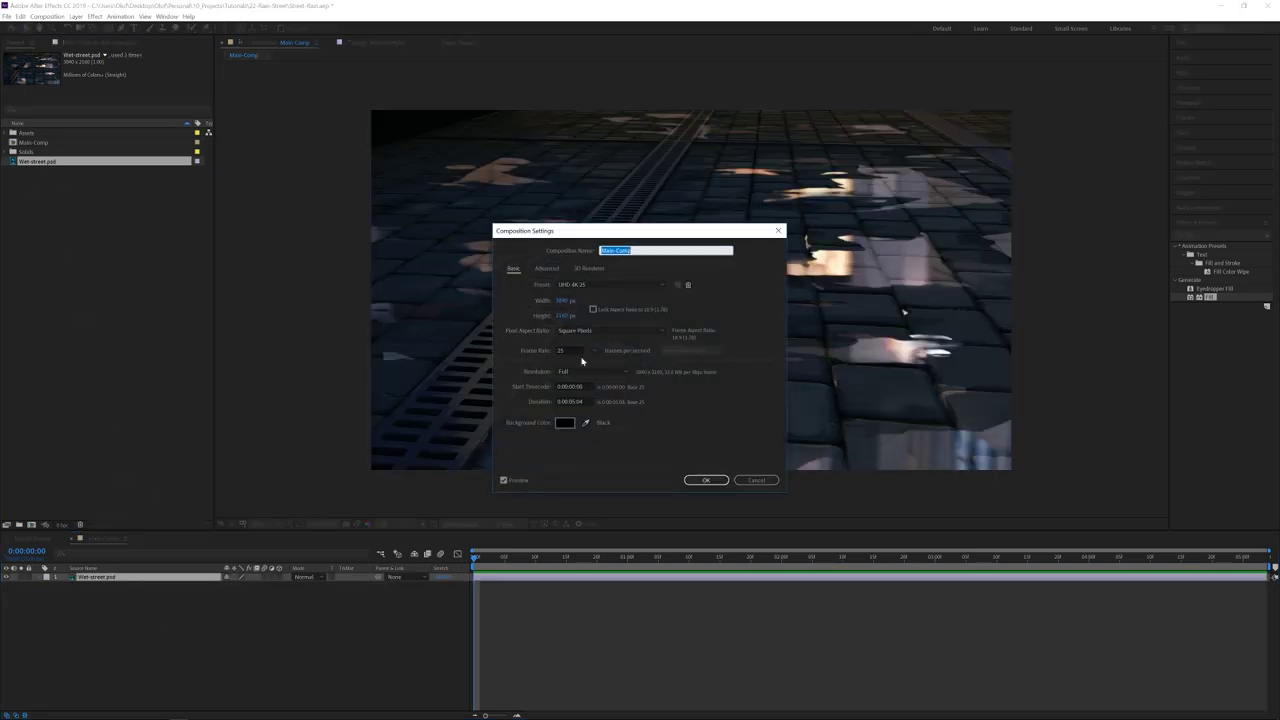
Accept the 3840×2160, 25 fps composition settings and create a new Mask solid
click(707, 481)
click(76, 17)
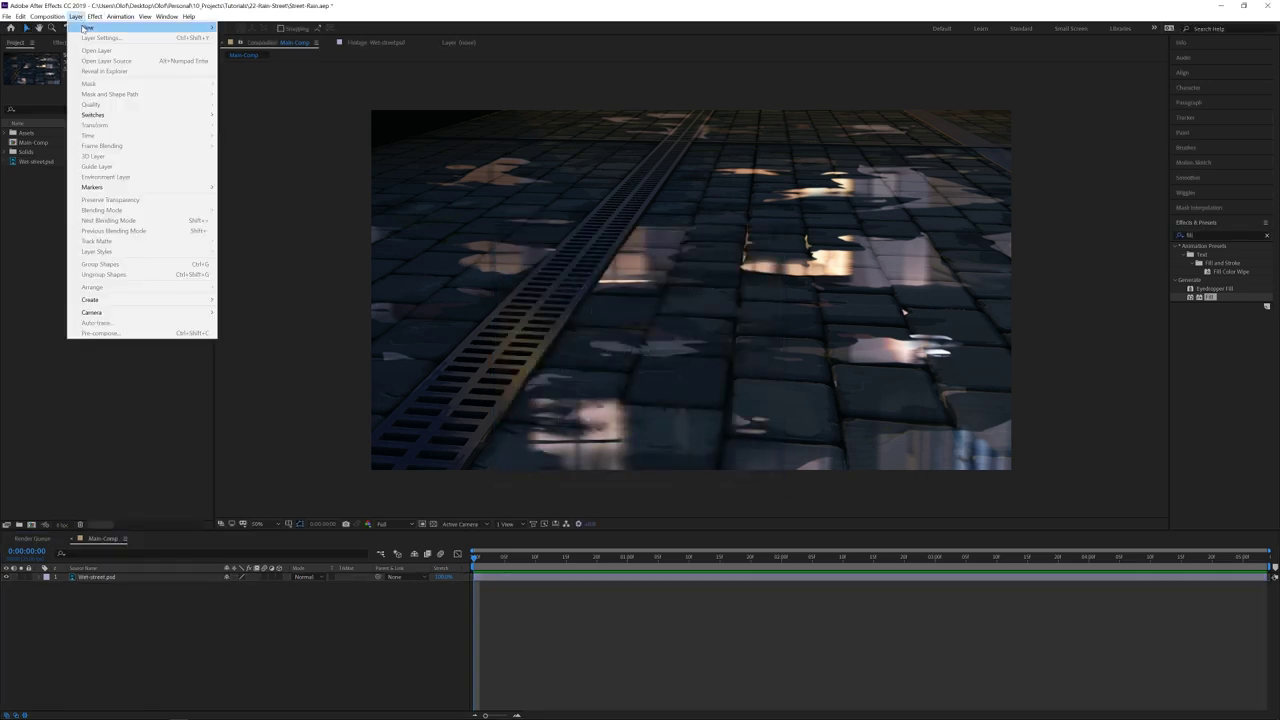
mouse_move(85, 31)
click(240, 41)
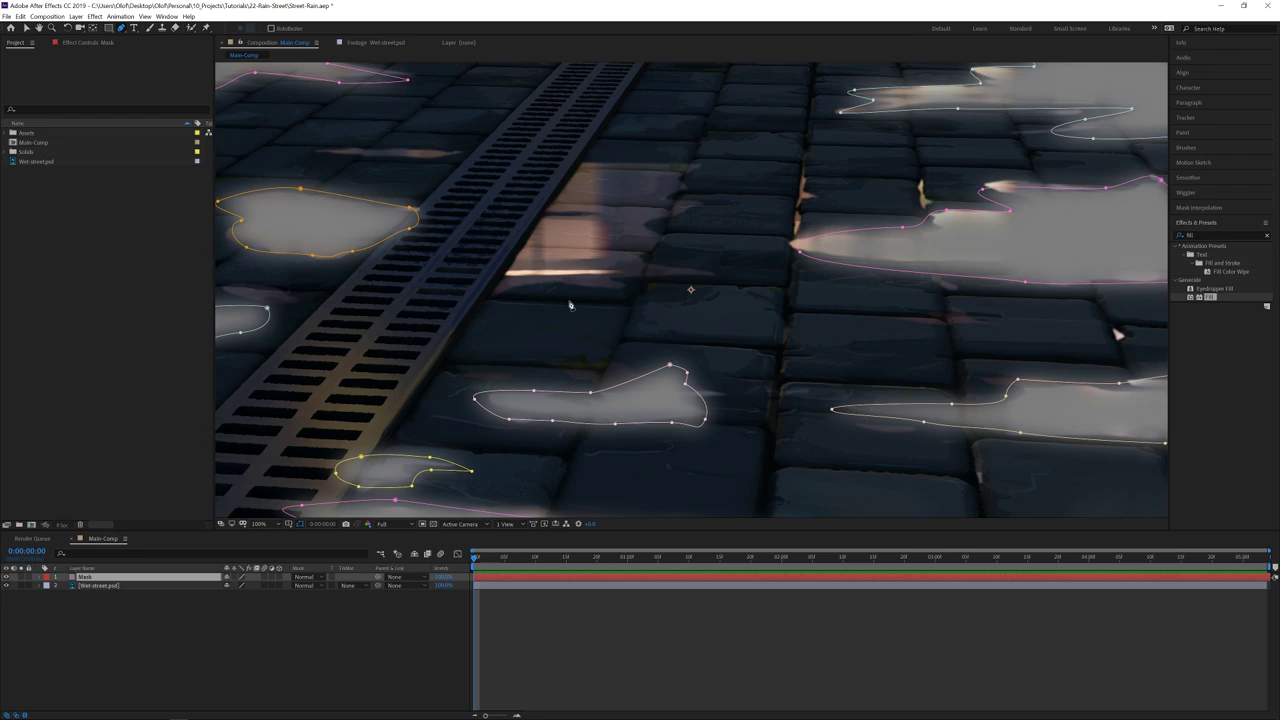
Trace a closed puddle mask over the reflection right of the drain grate and feather it
click(490, 297)
click(503, 290)
click(516, 287)
click(531, 285)
click(555, 286)
click(616, 284)
click(701, 276)
click(646, 258)
click(661, 241)
click(648, 225)
click(671, 213)
click(703, 205)
click(678, 197)
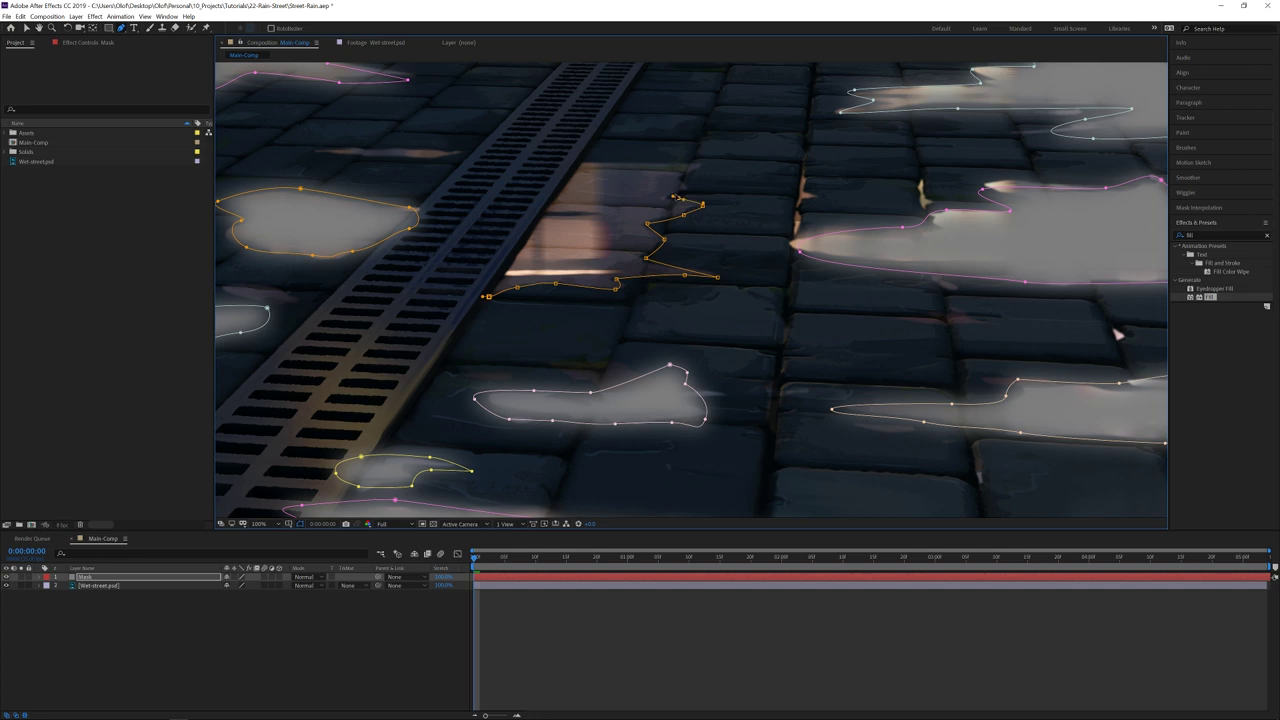
click(703, 162)
click(590, 161)
click(557, 172)
click(487, 296)
key(f)
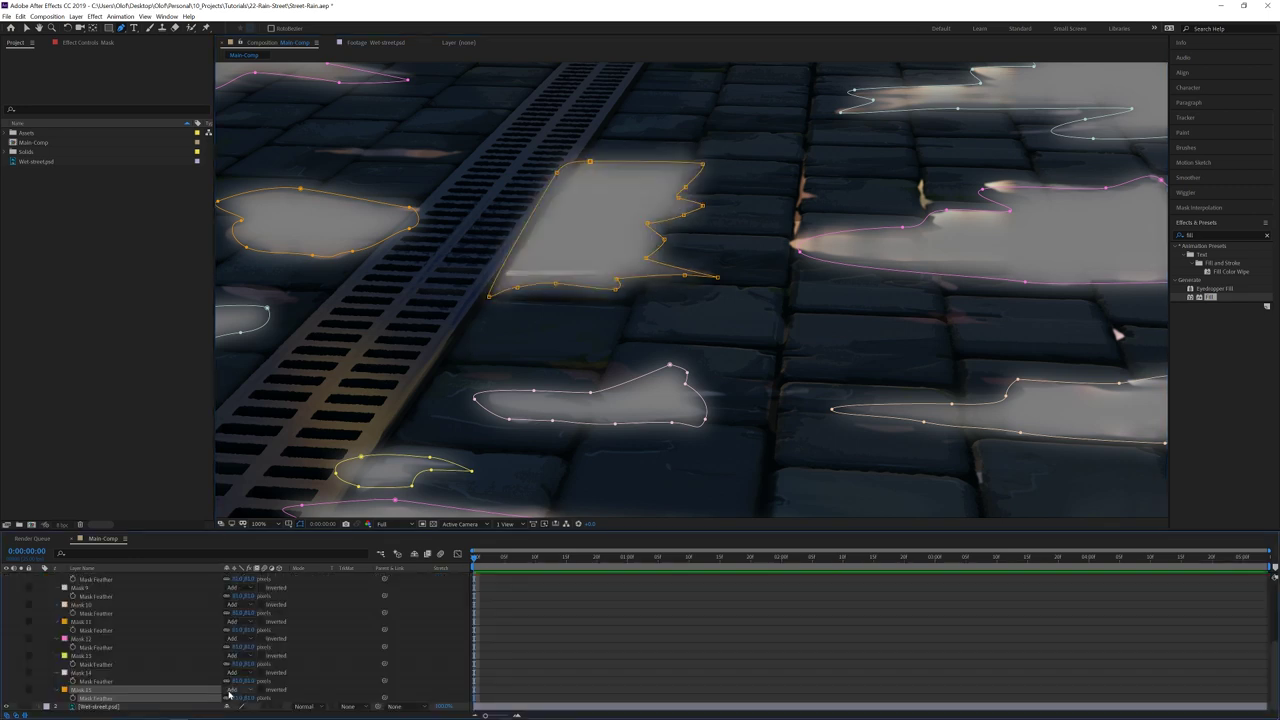
click(195, 607)
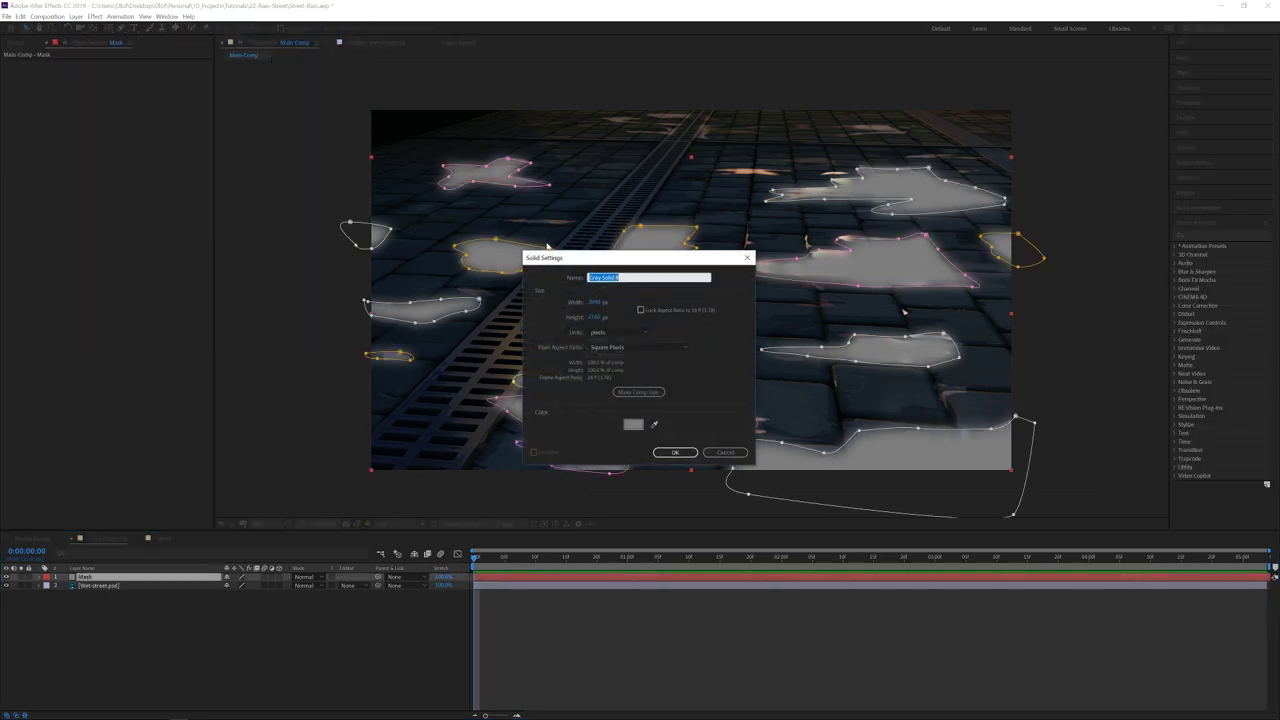
Create the gray solid, make it a 3D layer, and rotate it back to lie along the street
click(671, 455)
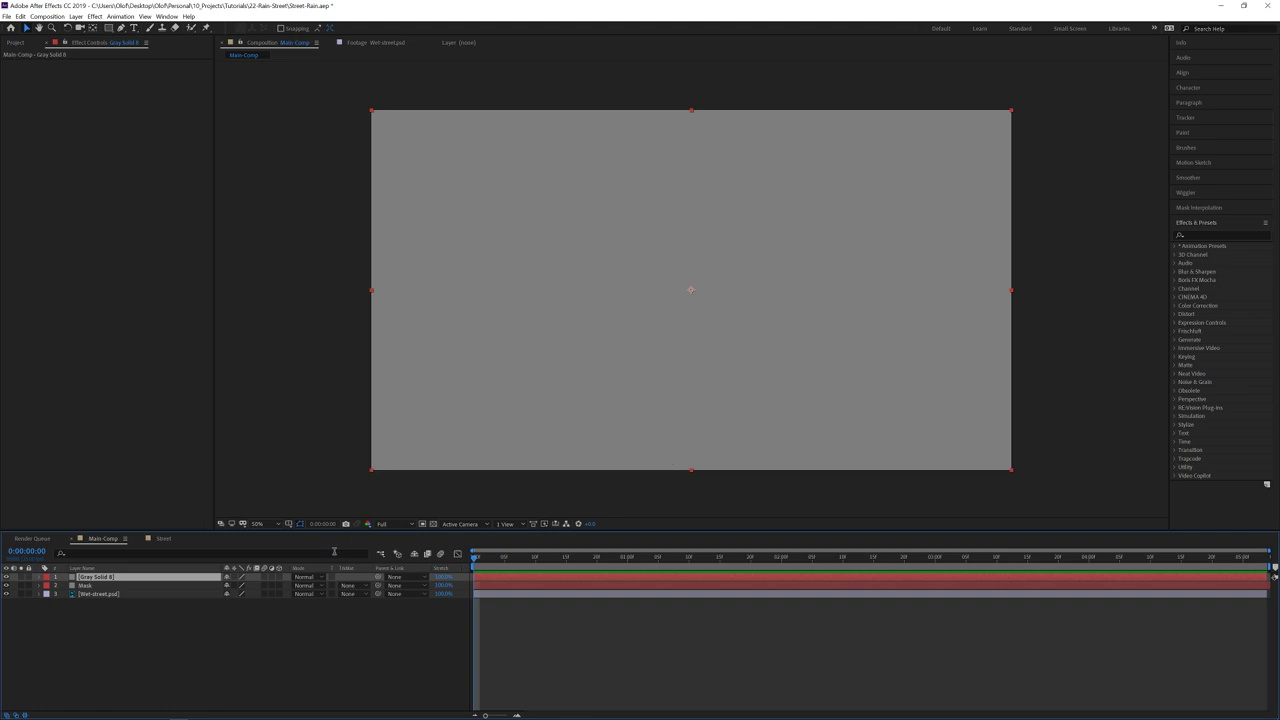
click(279, 577)
key(w)
drag(725, 296, 711, 203)
key(v)
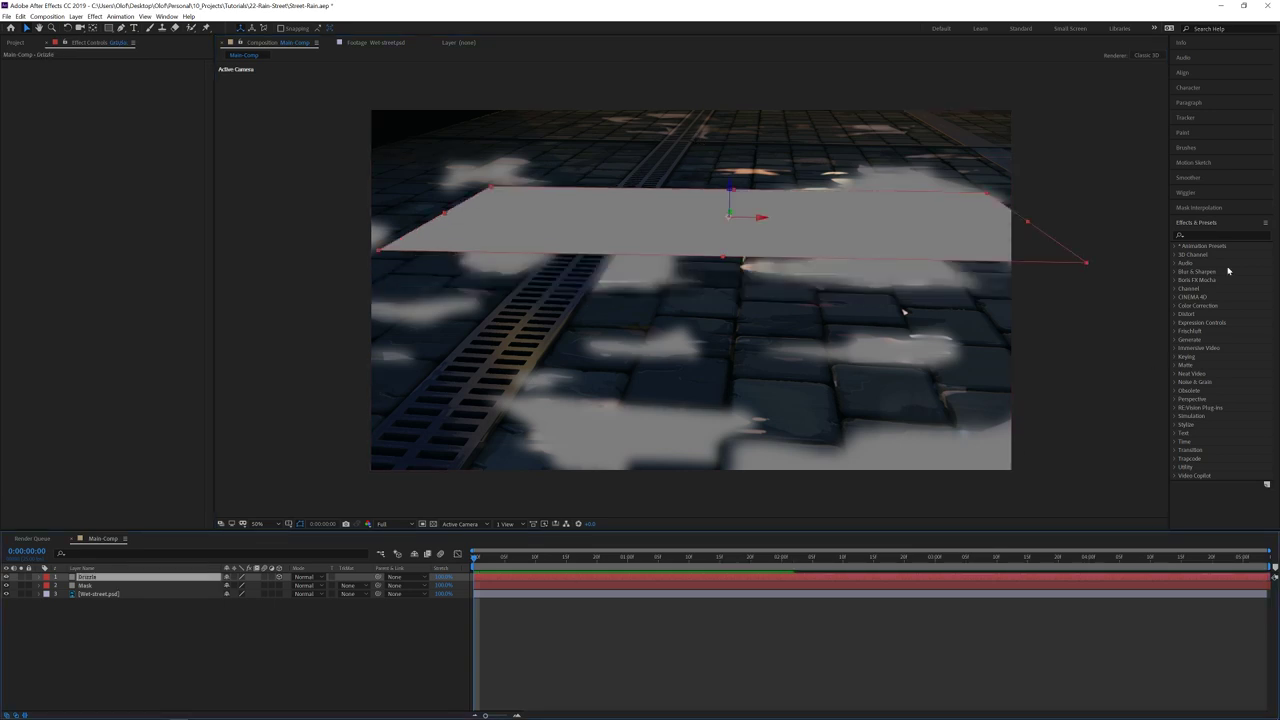
Apply CC Drizzle and then Motion Tile to the Drizzle layer
click(1215, 234)
text(drizz)
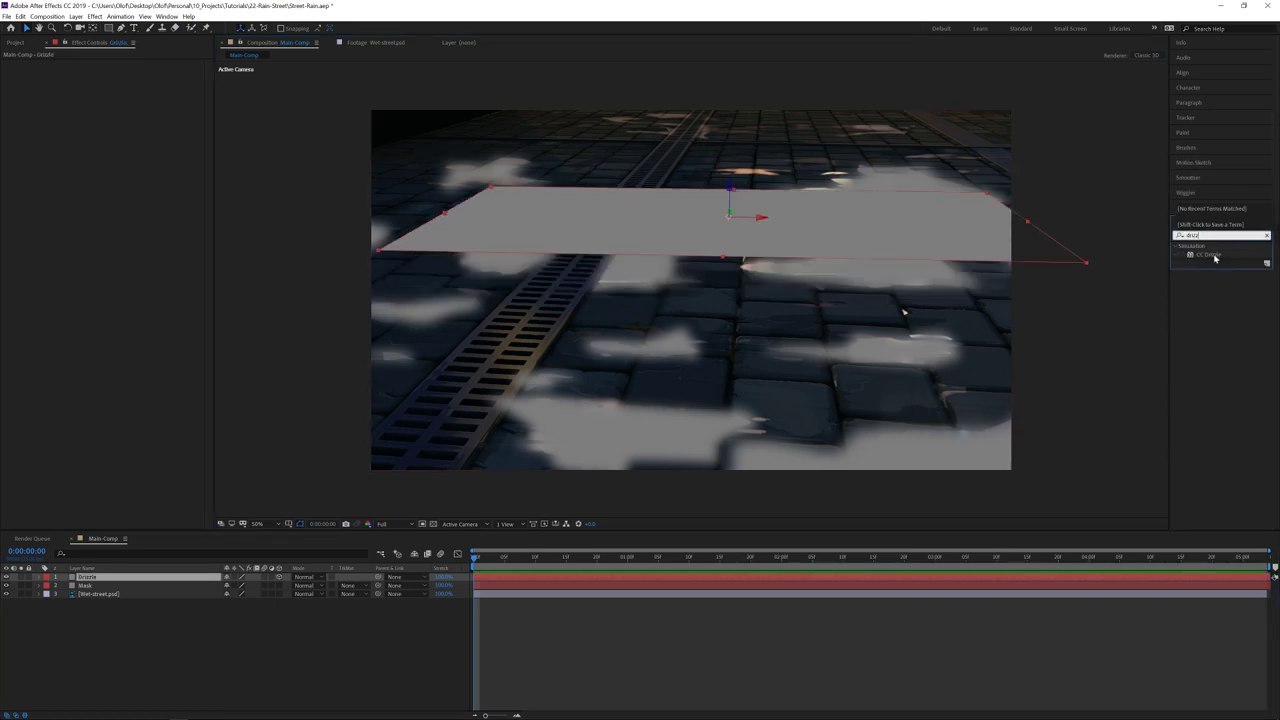
double_click(1212, 255)
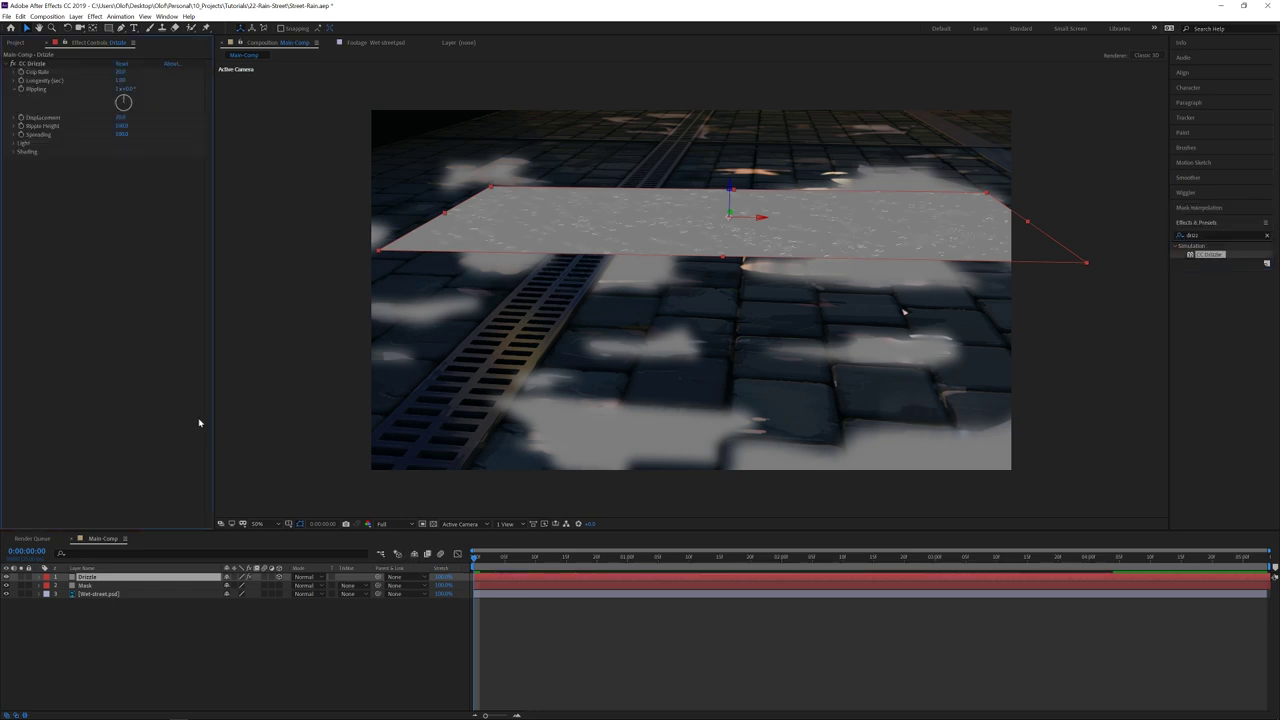
key(ctrl+f)
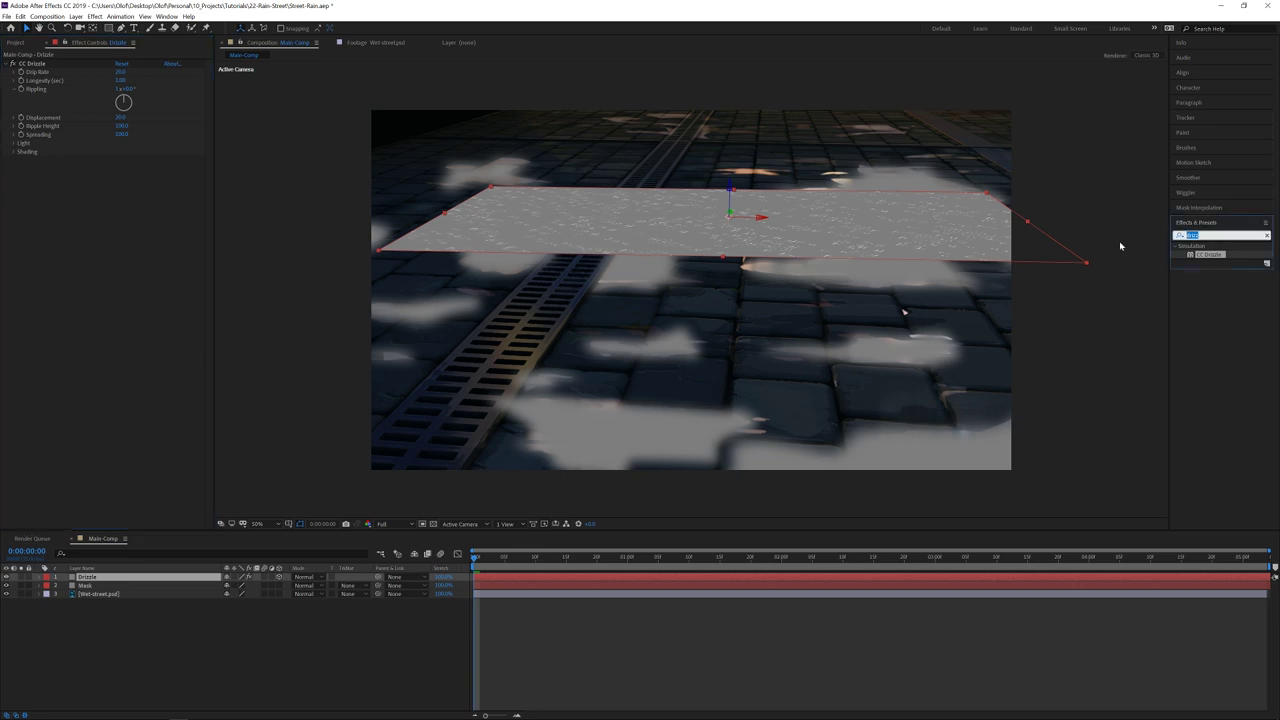
text(motion)
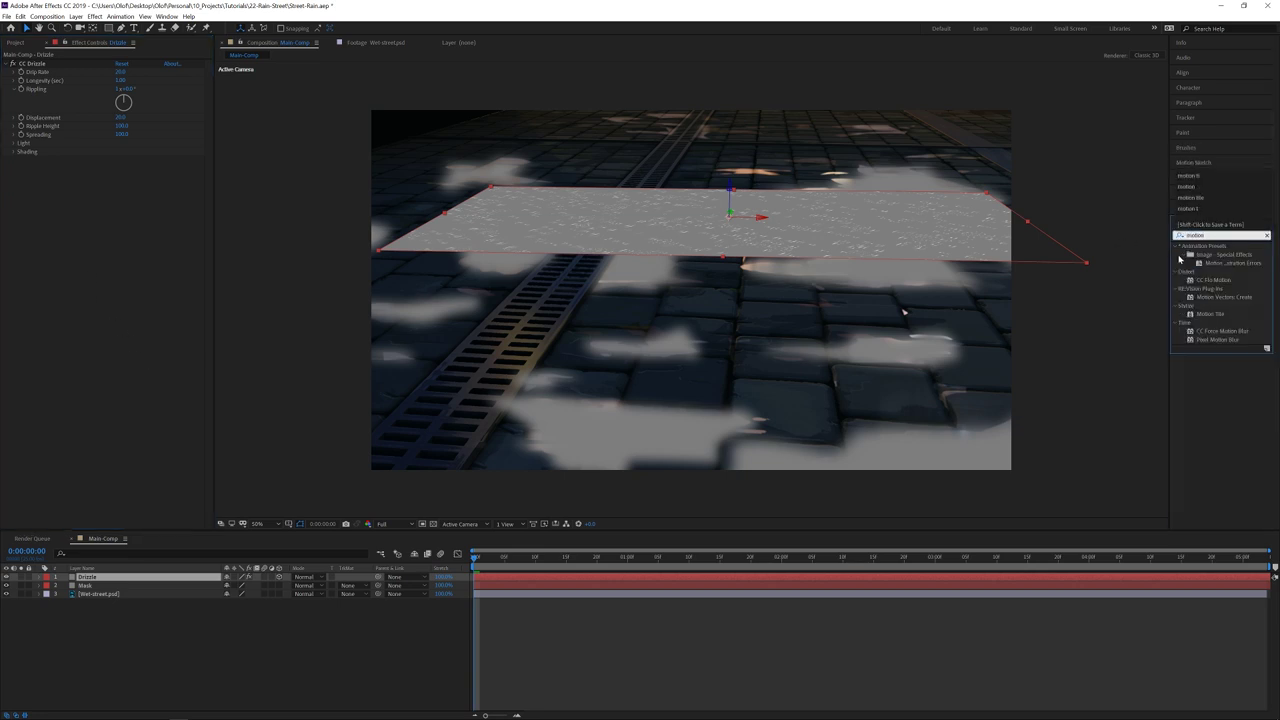
text( tile)
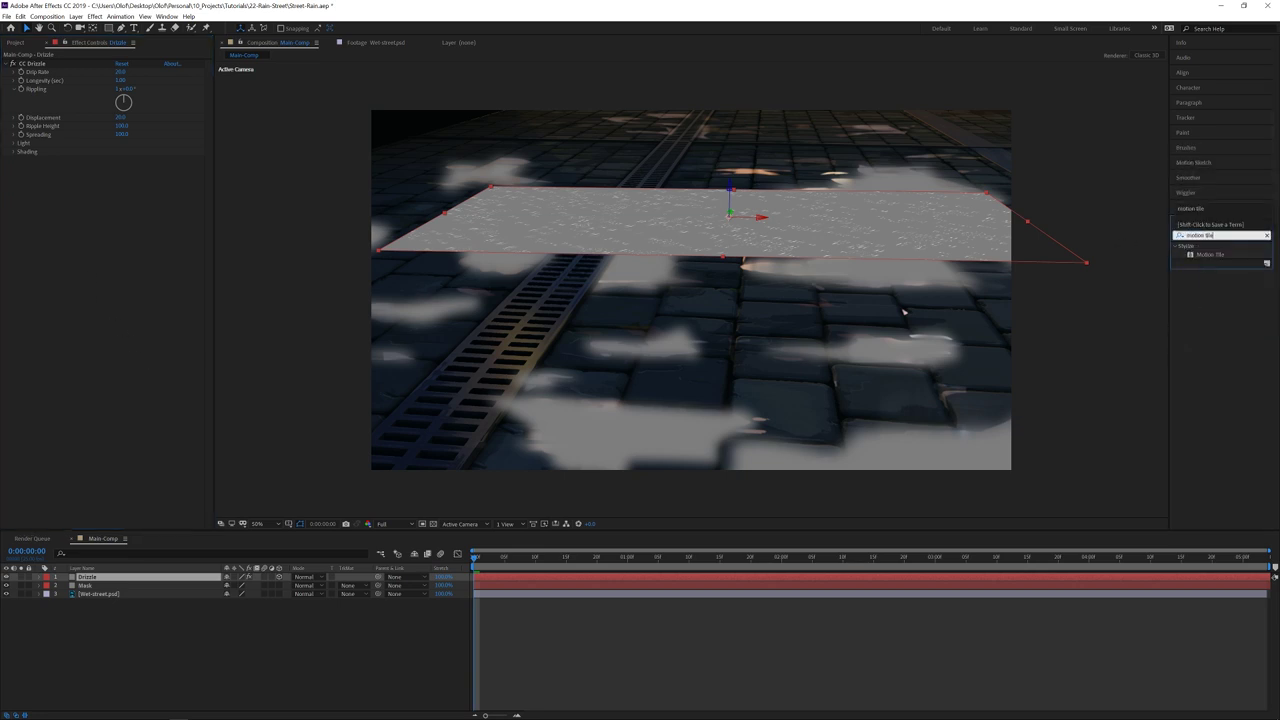
drag(1210, 254, 164, 382)
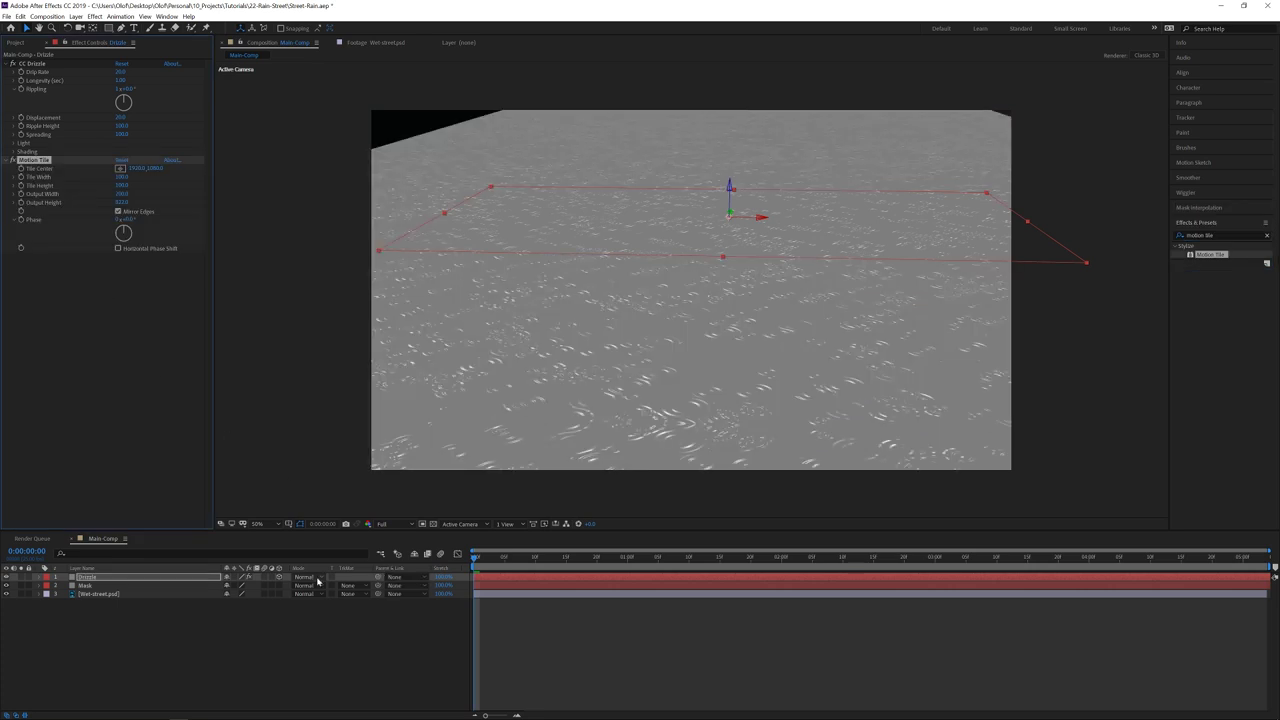
Move the Drizzle layer below Mask and choose a track matte for it
click(511, 681)
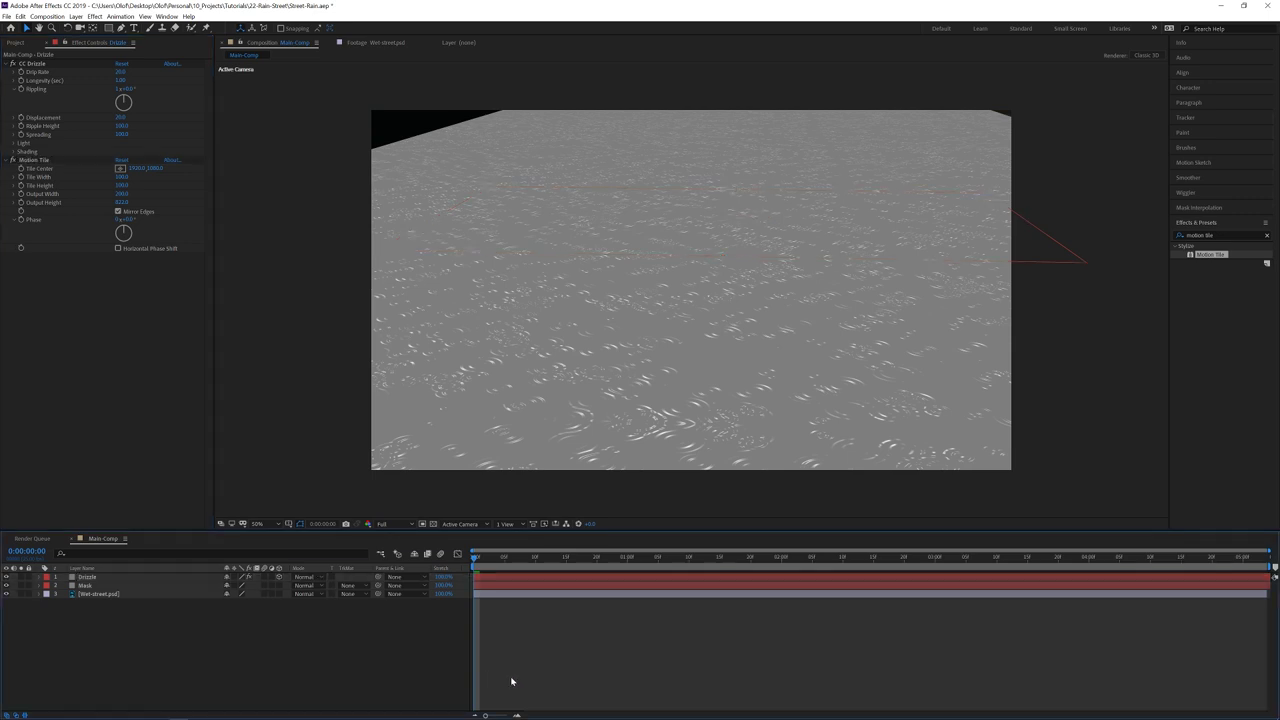
drag(119, 578, 123, 591)
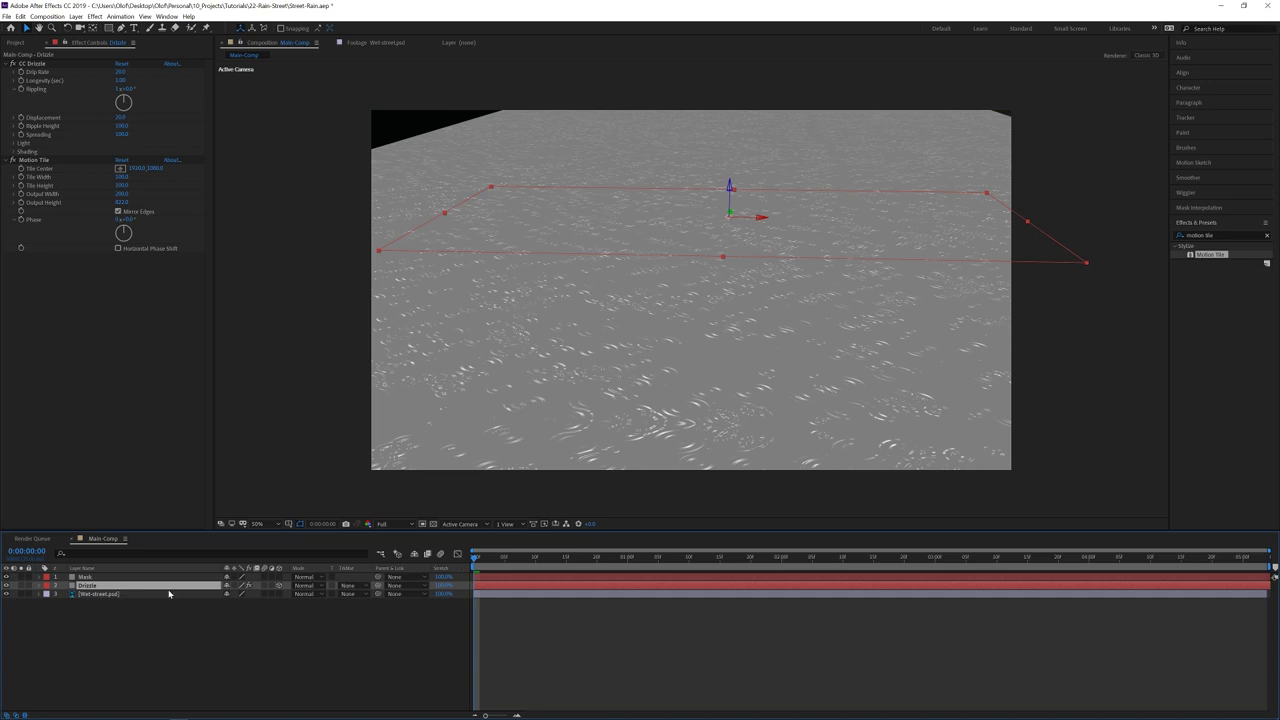
click(348, 585)
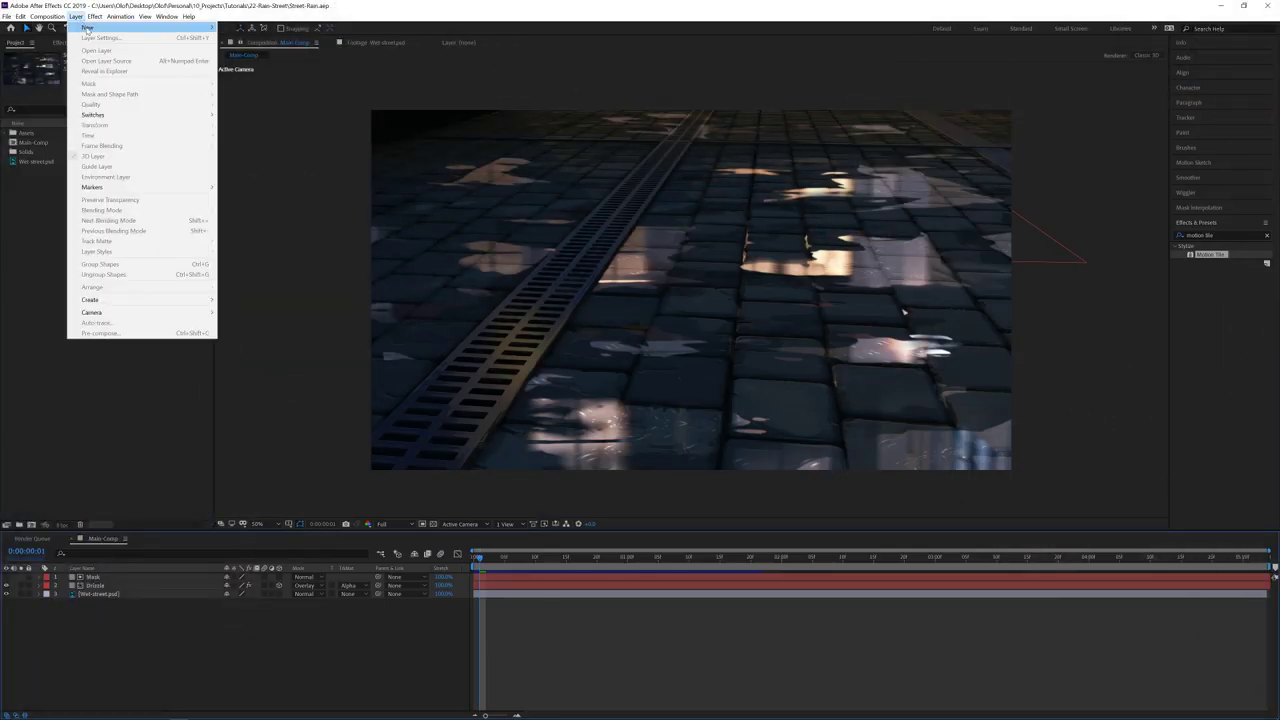
Create a black solid named Bouncing Raindrops and apply Particular to it
mouse_move(93, 31)
click(240, 41)
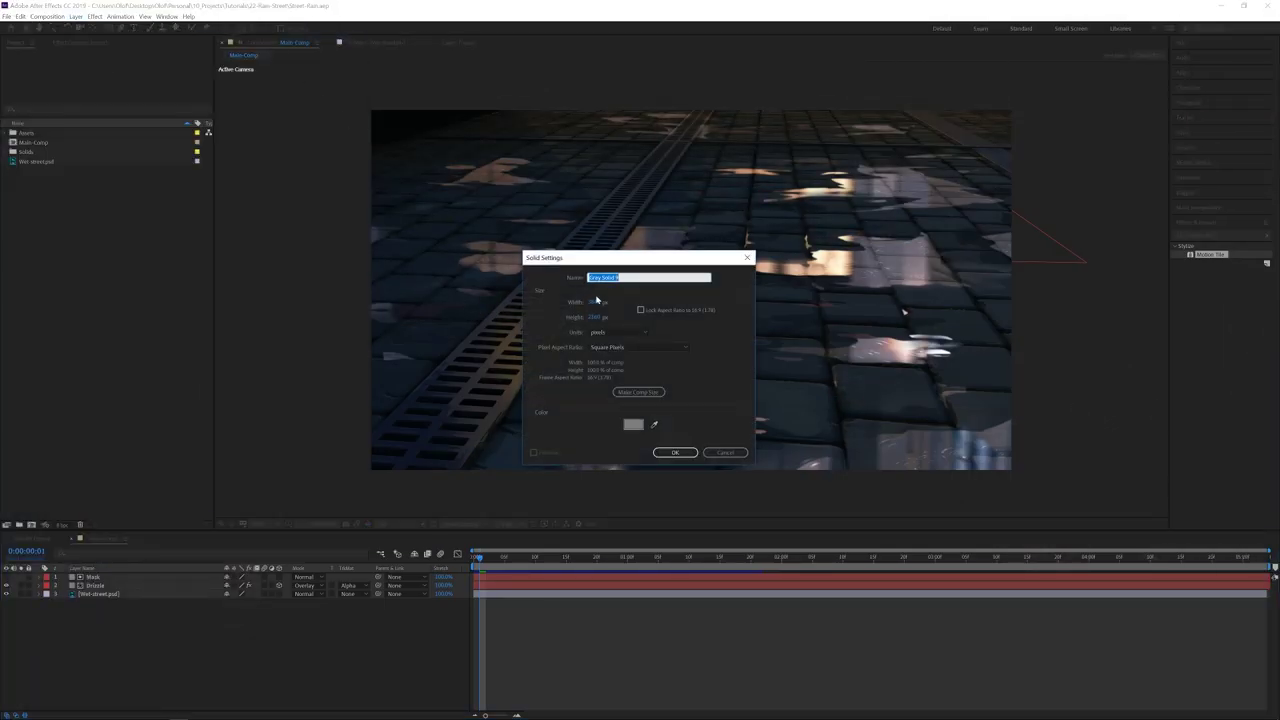
click(633, 426)
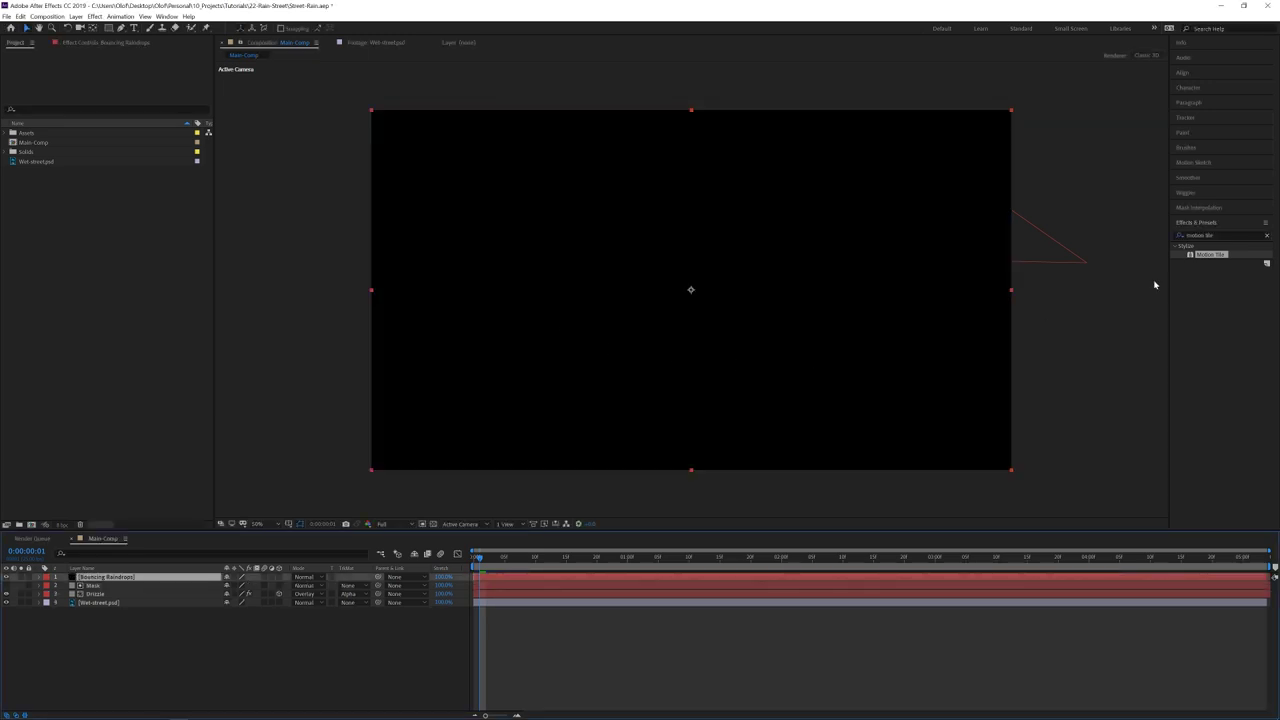
double_click(1215, 235)
text(parti)
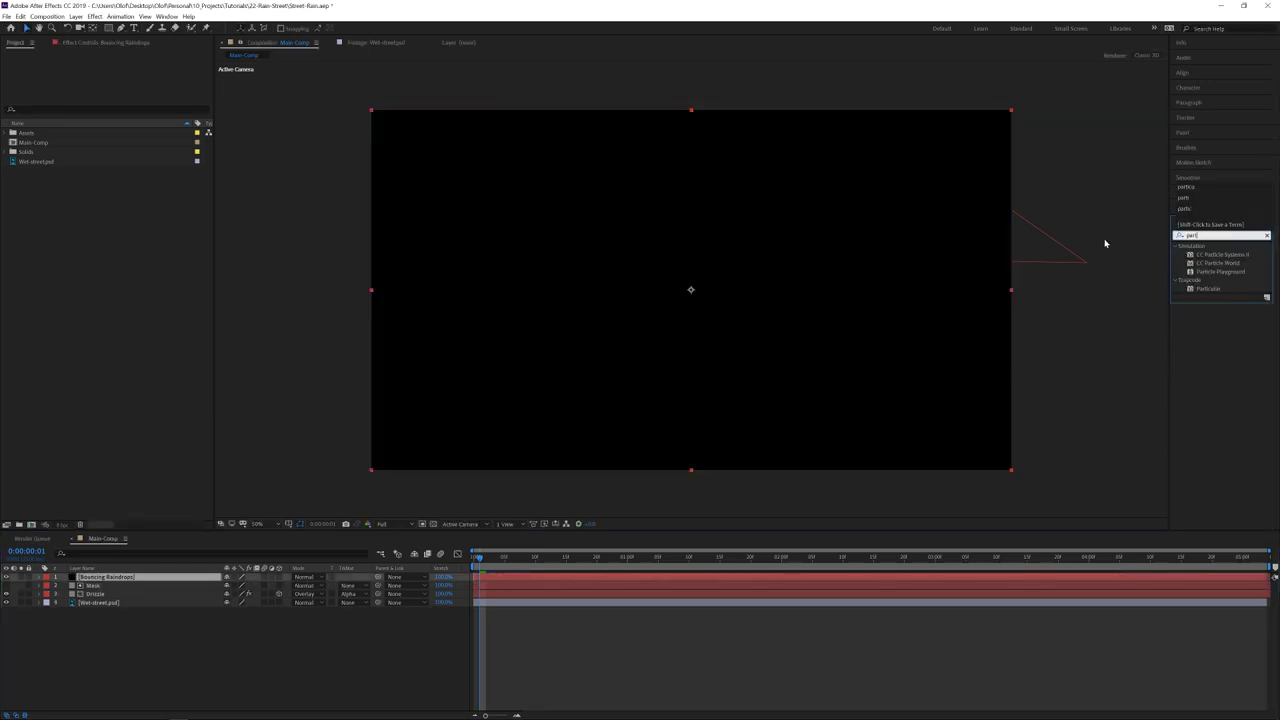
double_click(1208, 288)
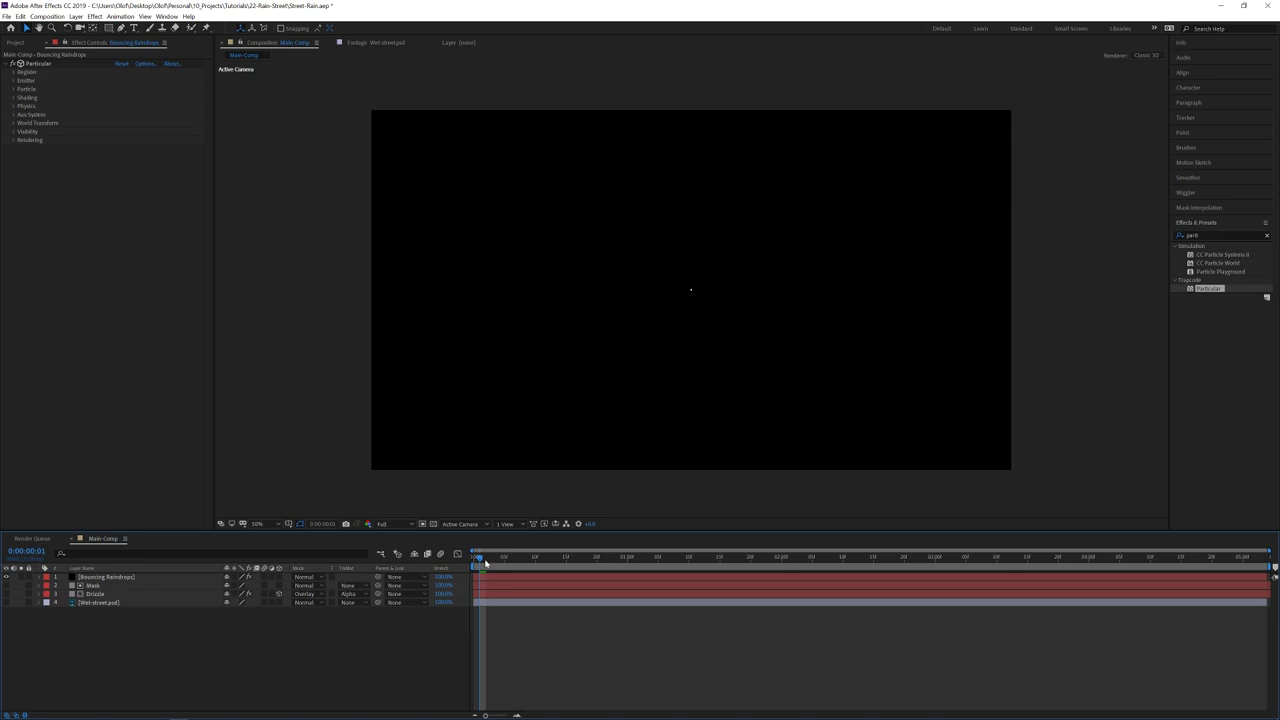
At 0:00:02:04, set Particular to 5000 particles/sec with a Box emitter
drag(486, 563, 808, 590)
click(13, 81)
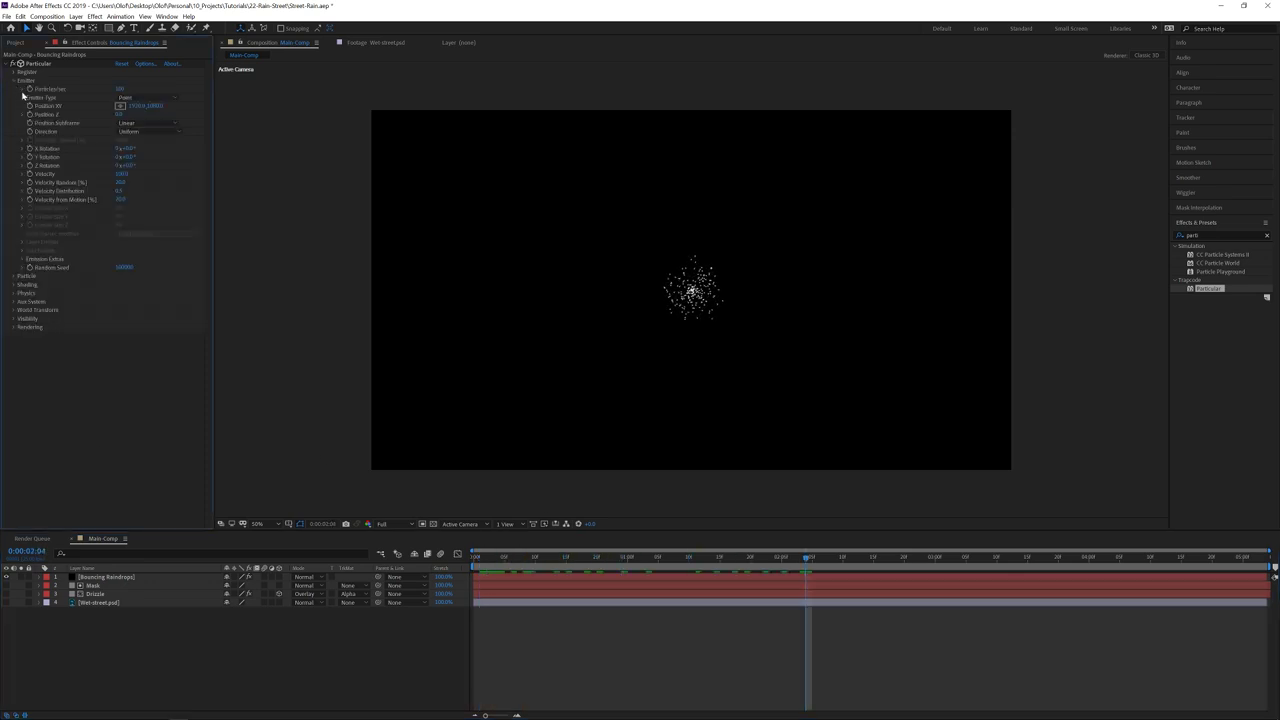
click(120, 89)
text(50000)
key(Return)
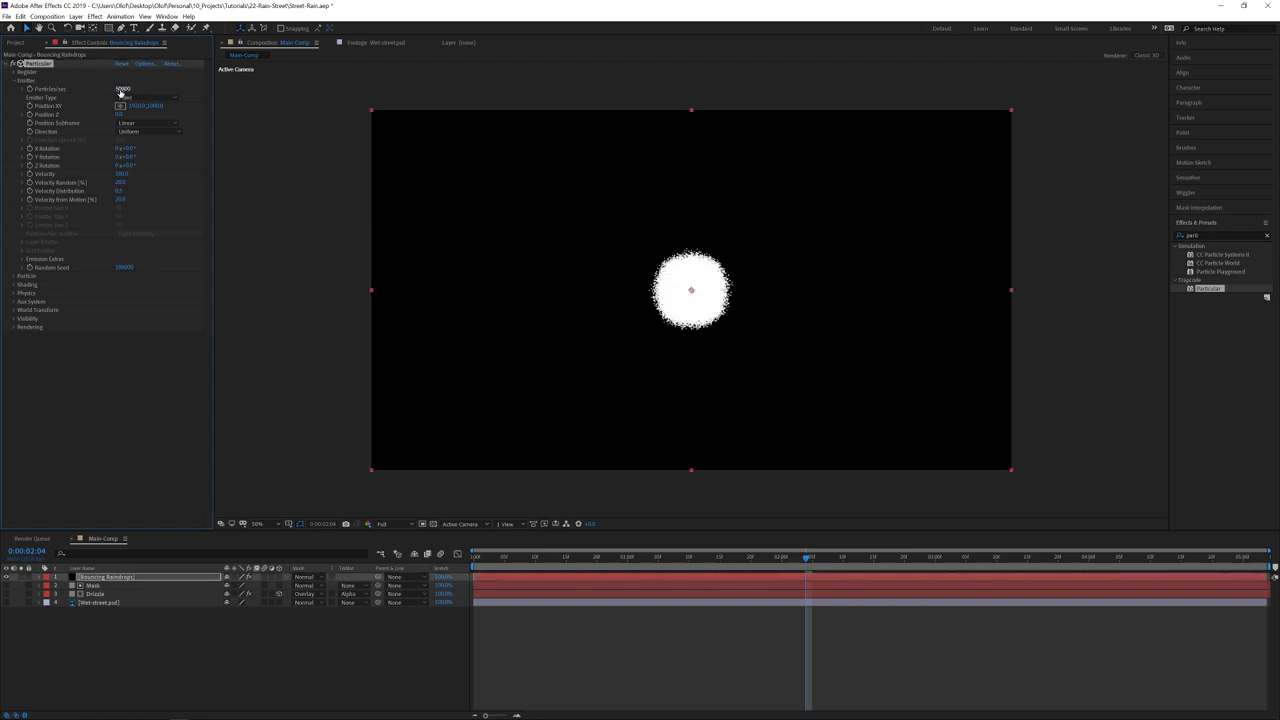
click(141, 96)
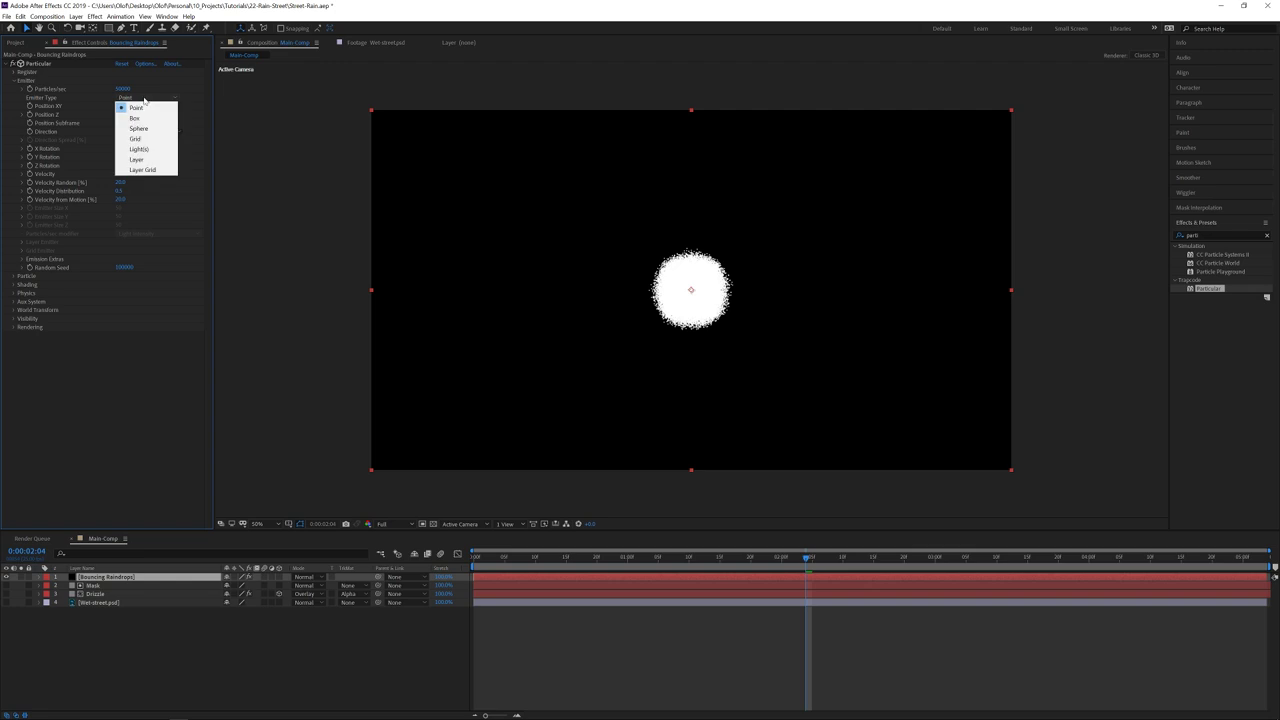
click(143, 119)
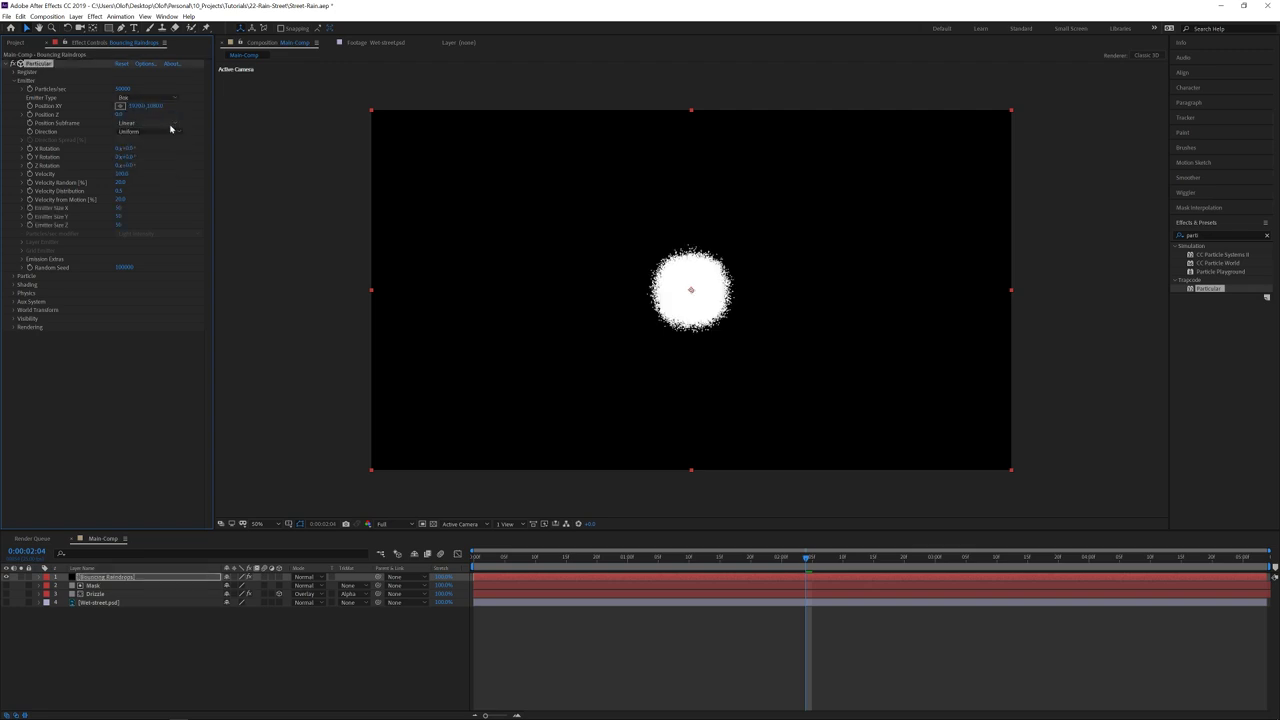
Set Emitter Size X to 900 and Emitter Size Z to 10000
click(122, 208)
text(9000)
key(Return)
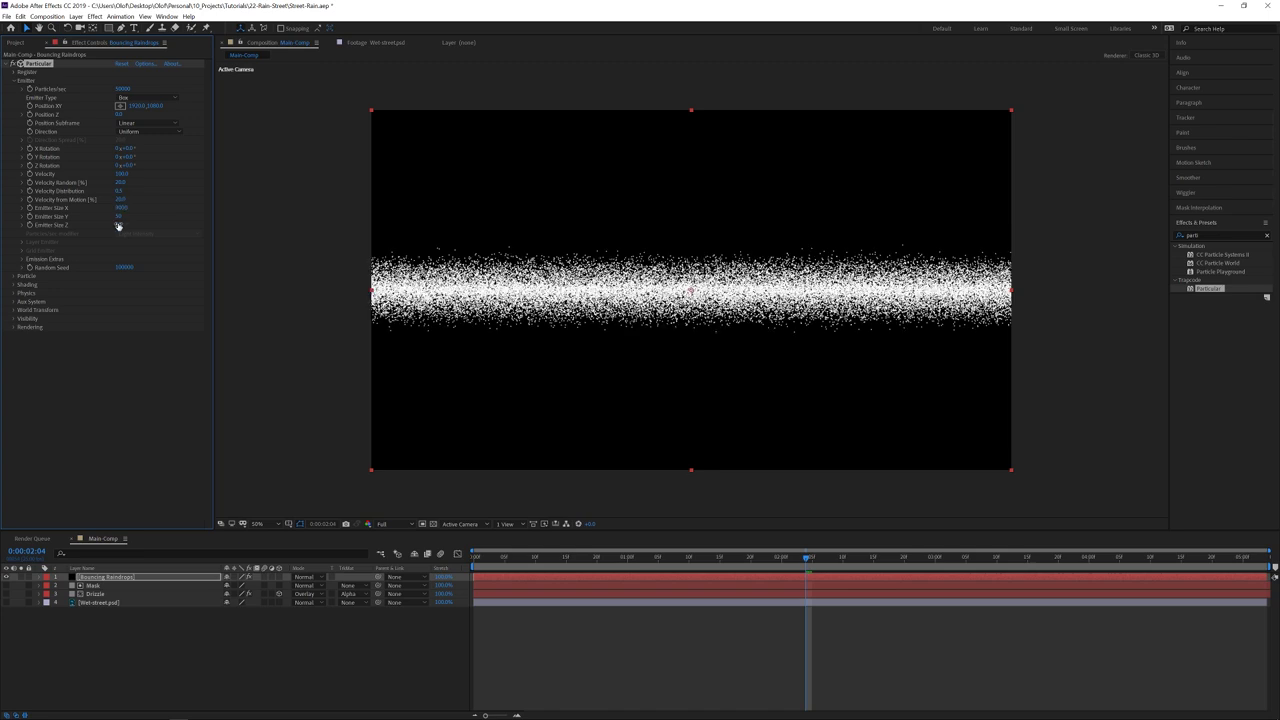
drag(162, 233, 129, 232)
click(123, 225)
text(10000)
key(Return)
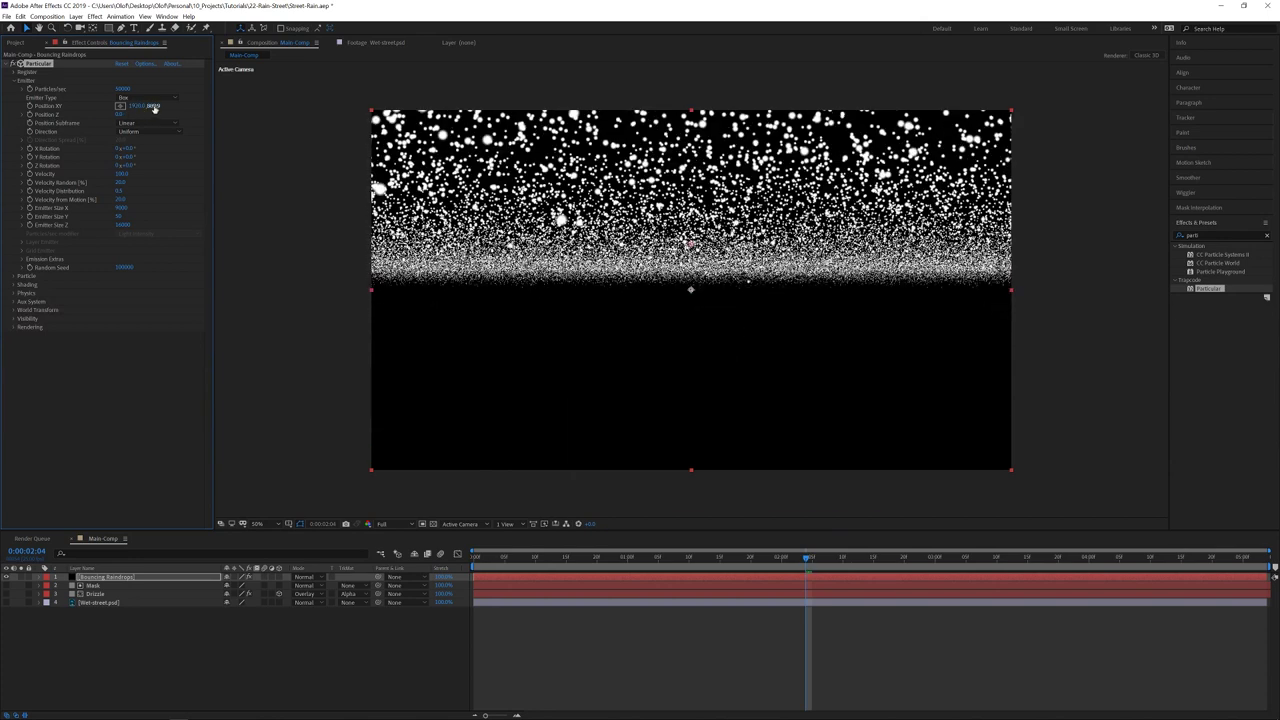
Raise the emitter above the frame, set Physics Gravity to 10, and preview the particles falling
mouse_move(150, 106)
mouse_down()
mouse_move(130, 106)
mouse_move(157, 110)
mouse_up()
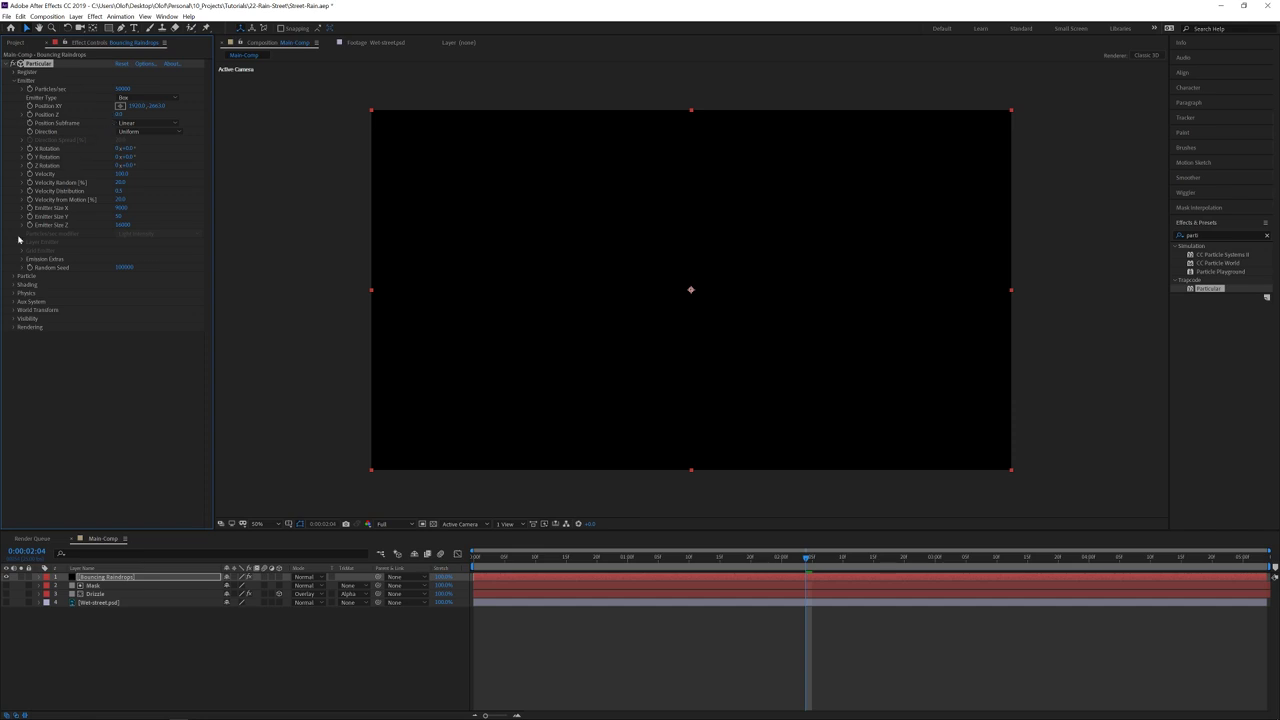
click(14, 293)
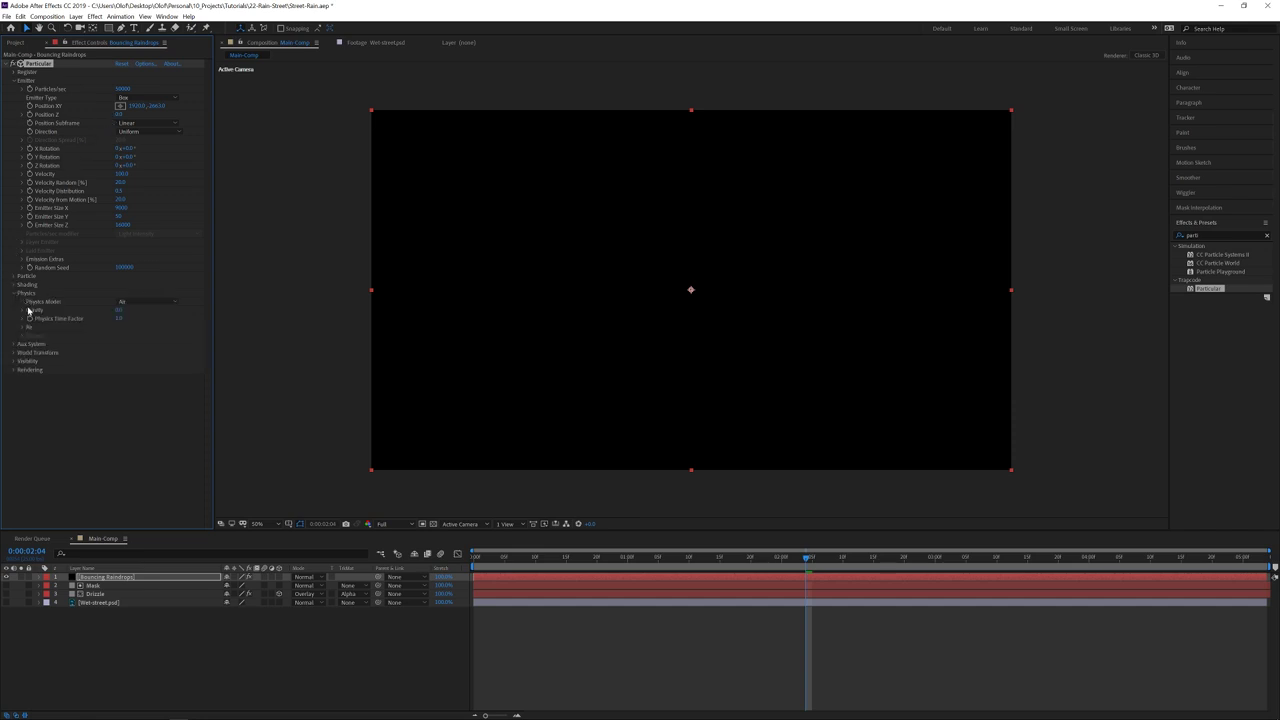
click(121, 310)
text(1000)
key(Return)
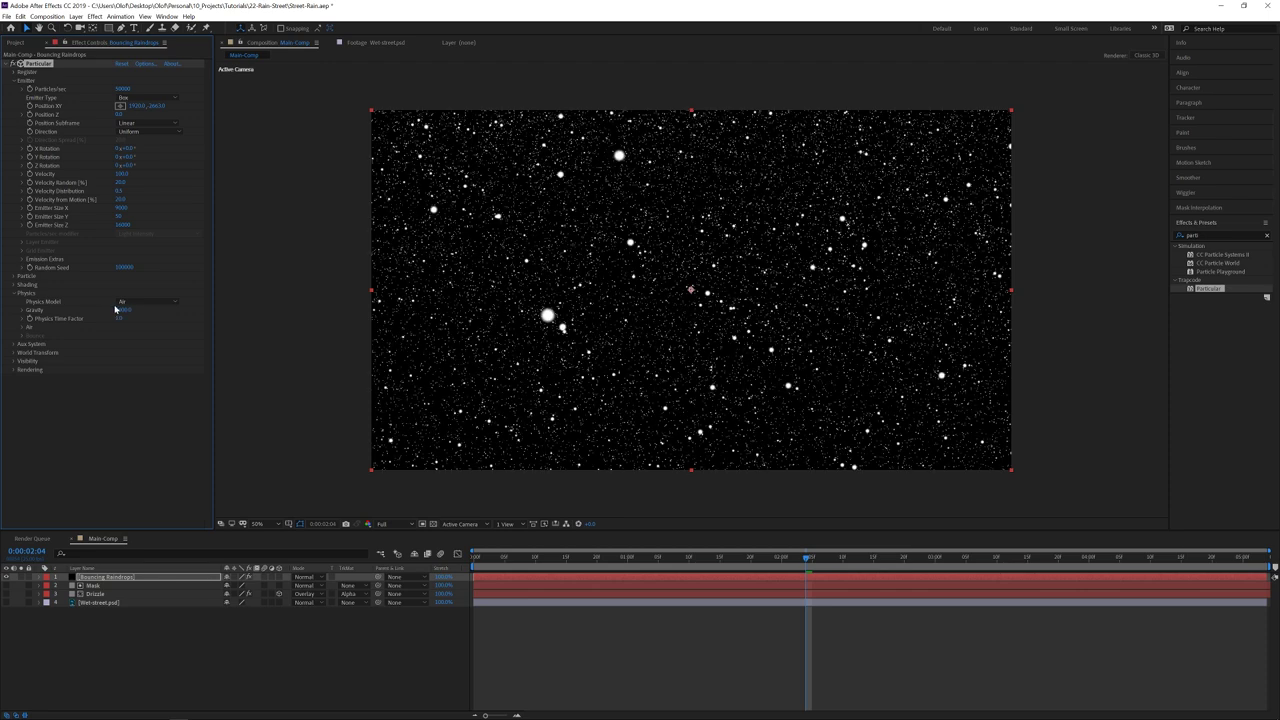
click(478, 559)
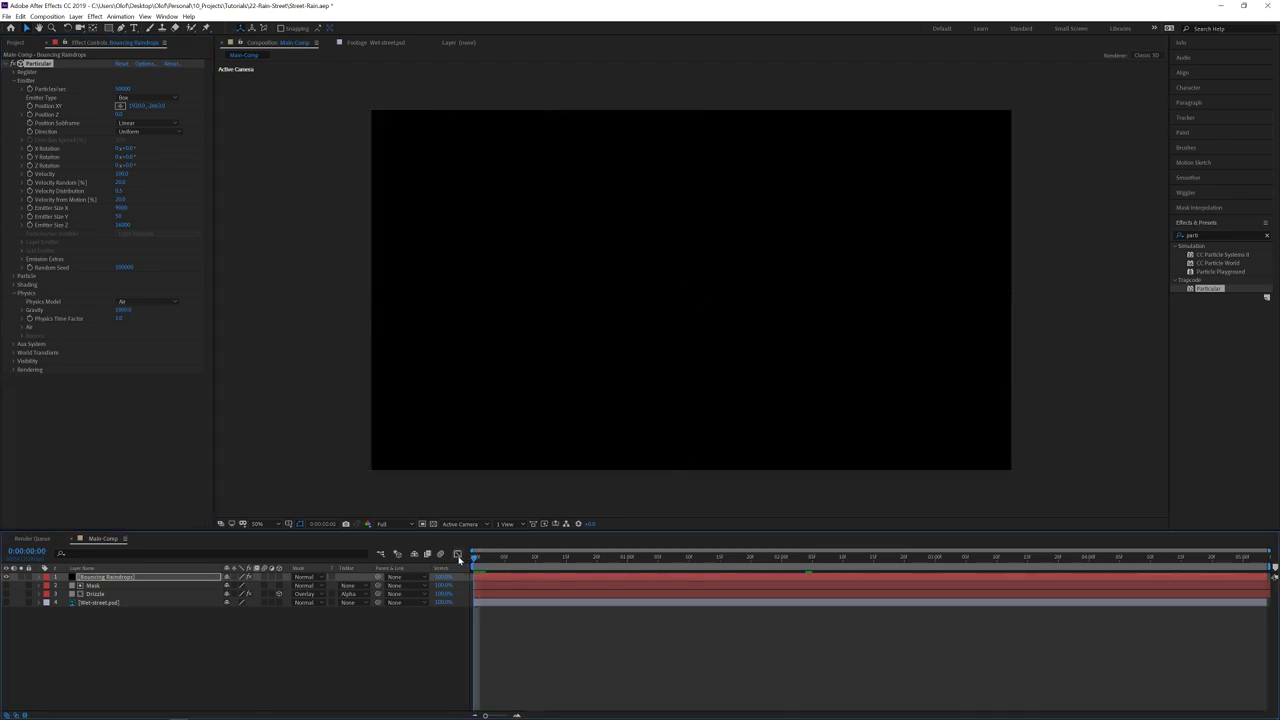
key(space)
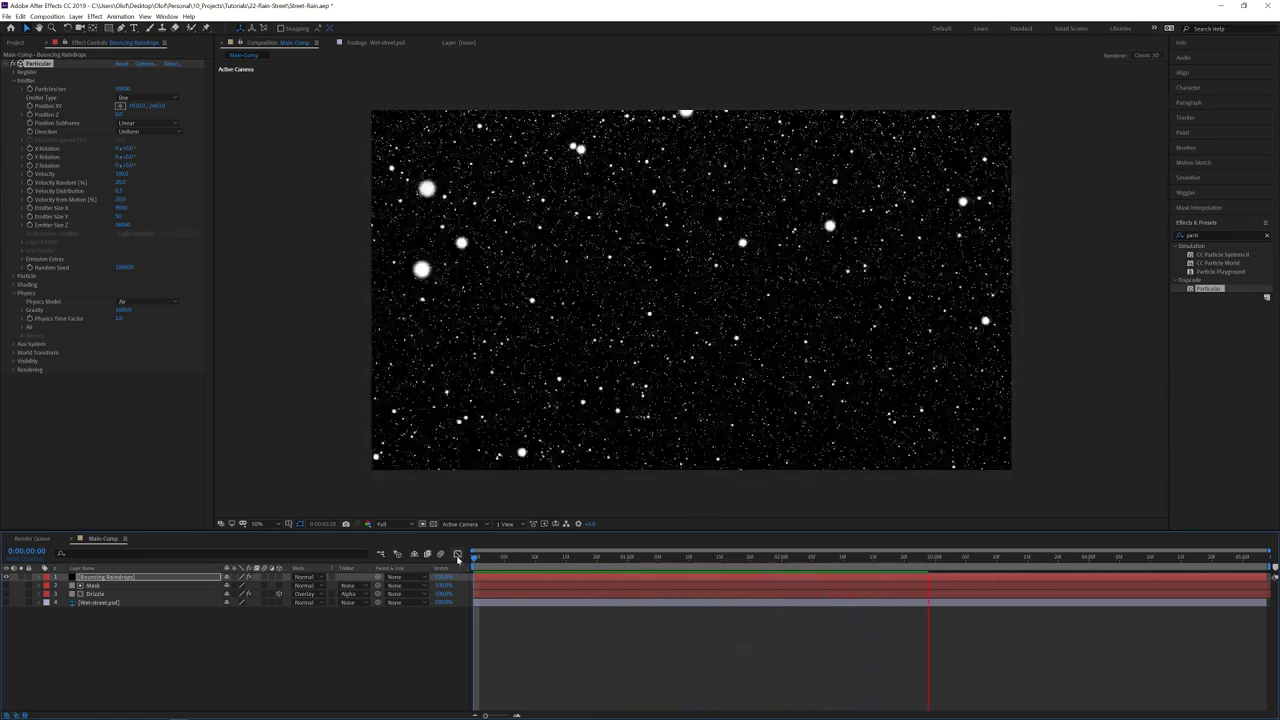
key(space)
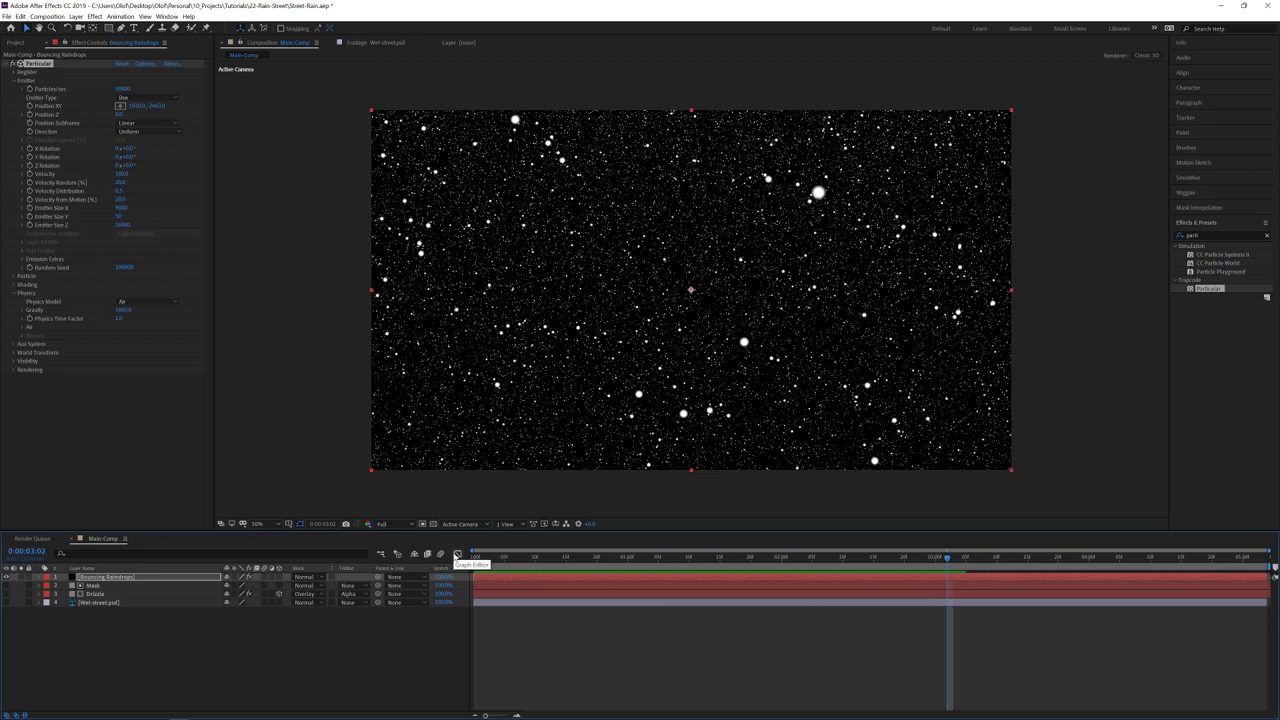
Switch the Physics Model to Bounce and make the Drizzle layer visible
click(128, 302)
click(139, 322)
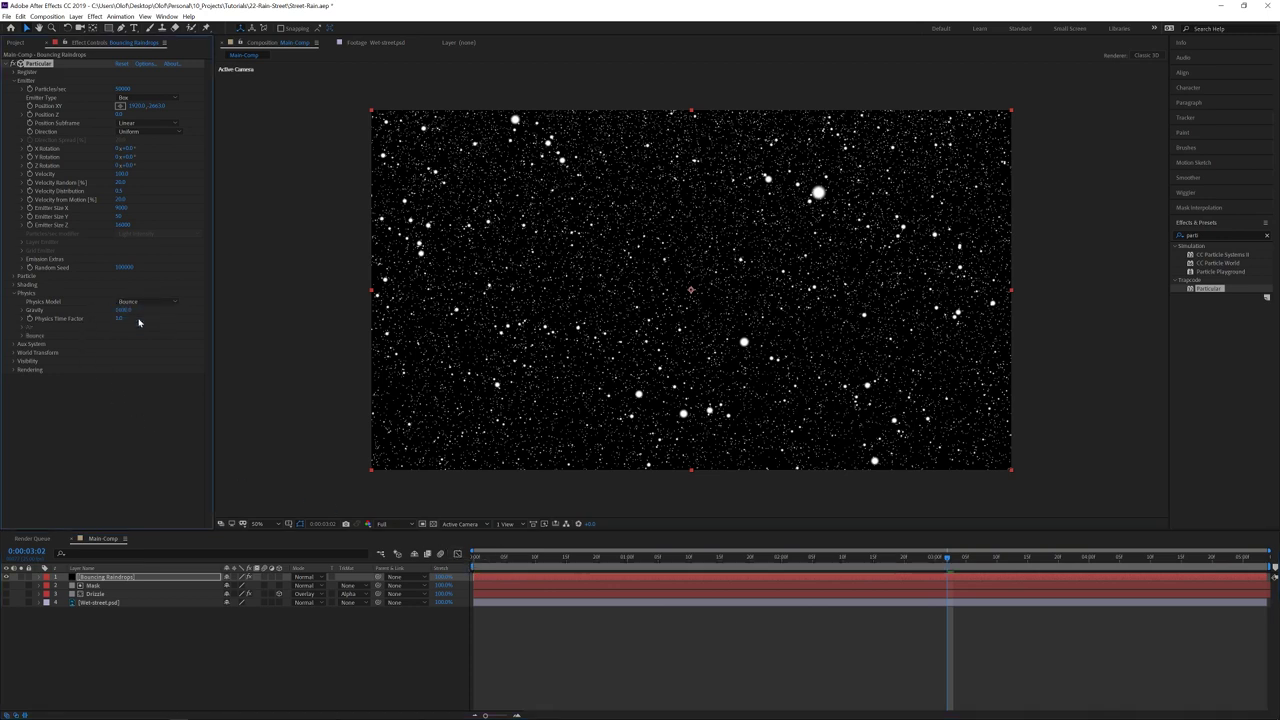
click(22, 336)
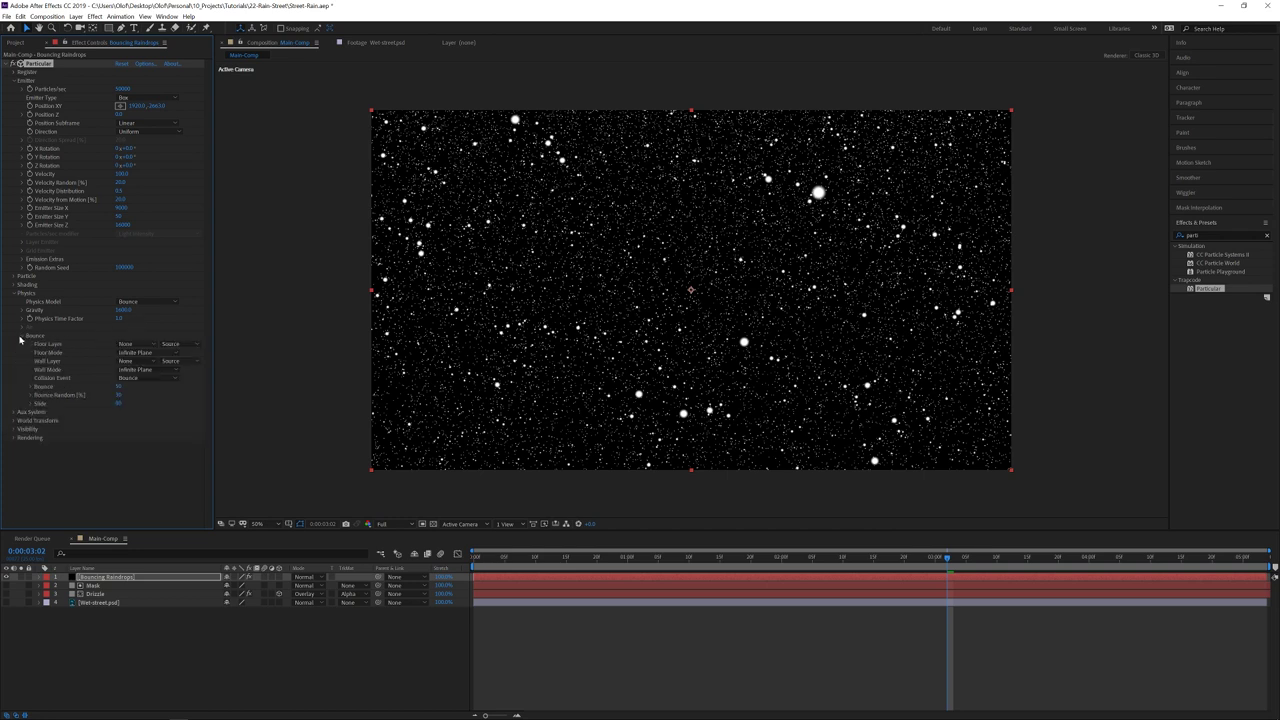
click(96, 595)
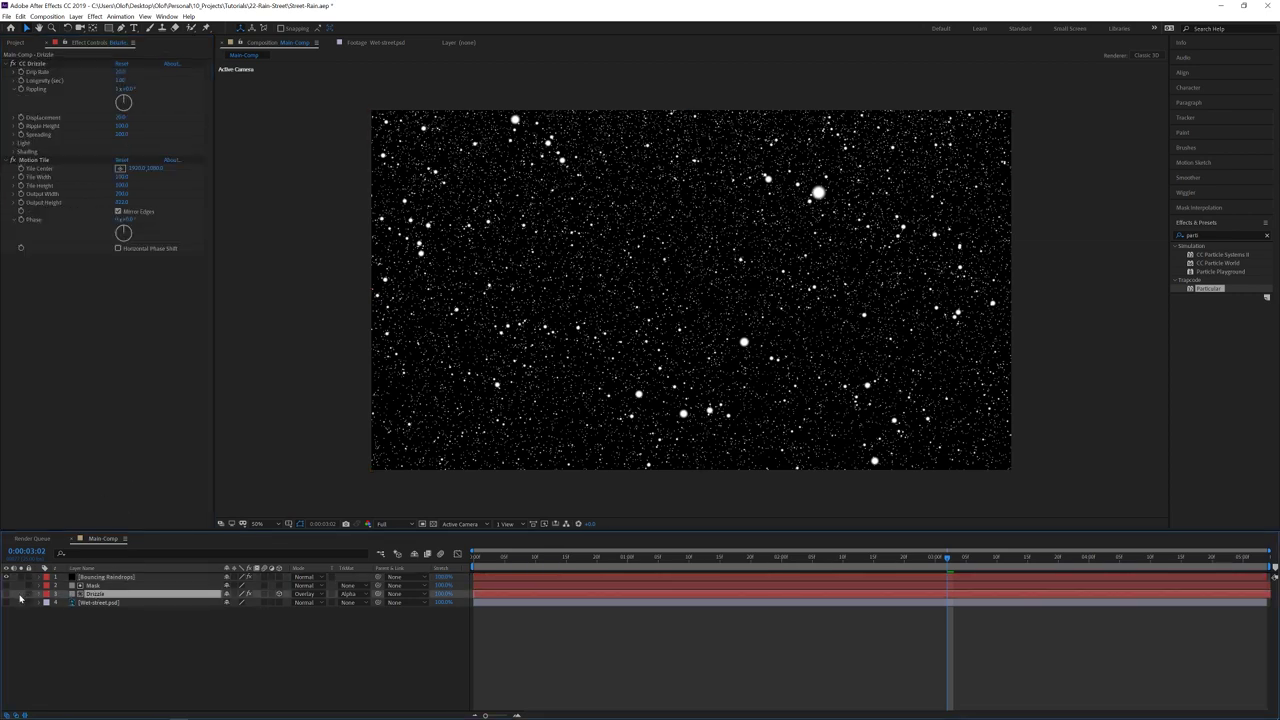
click(6, 594)
click(105, 577)
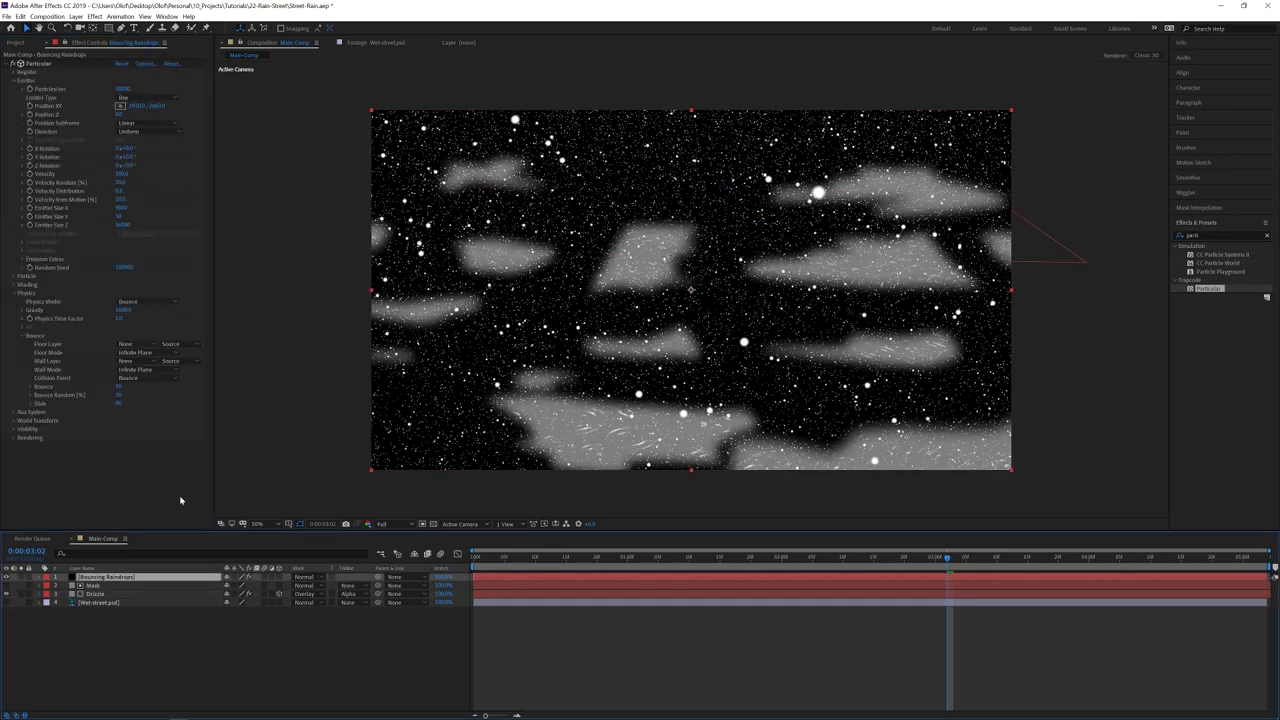
Use Drizzle as the Floor Layer, preview the bounce, and adjust the Bounce and Slide amounts
click(130, 345)
click(157, 389)
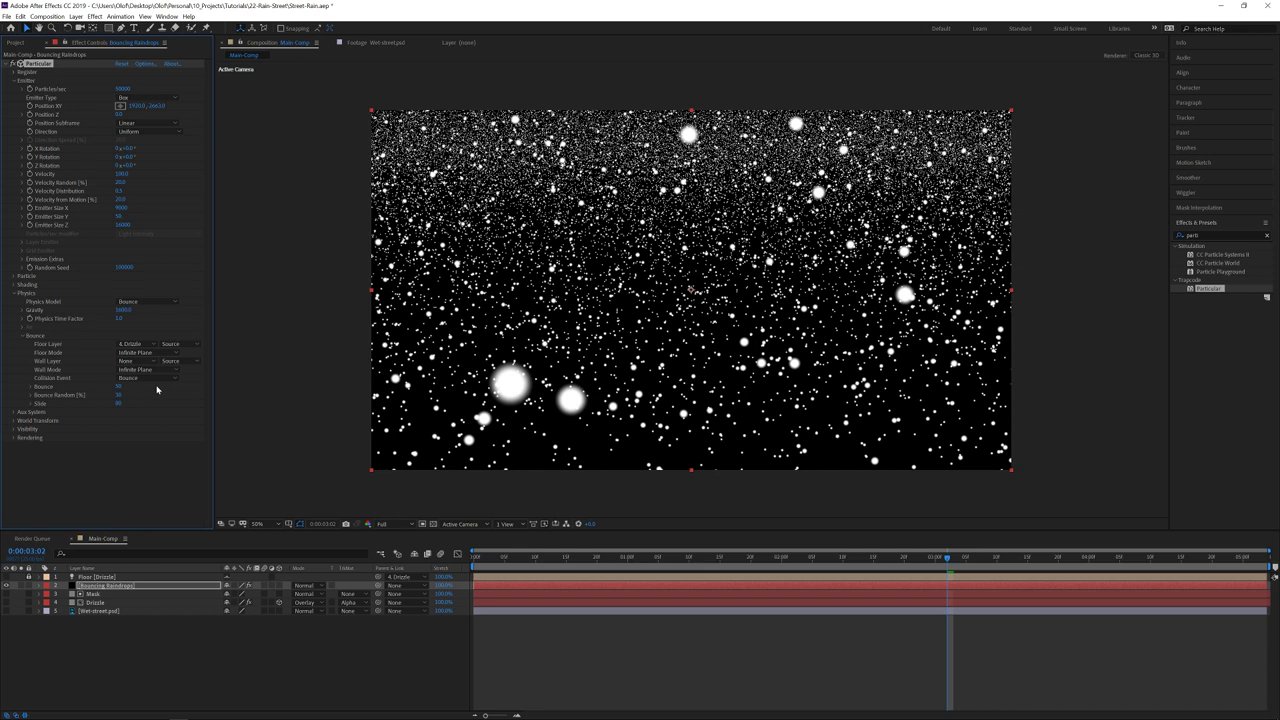
key(space)
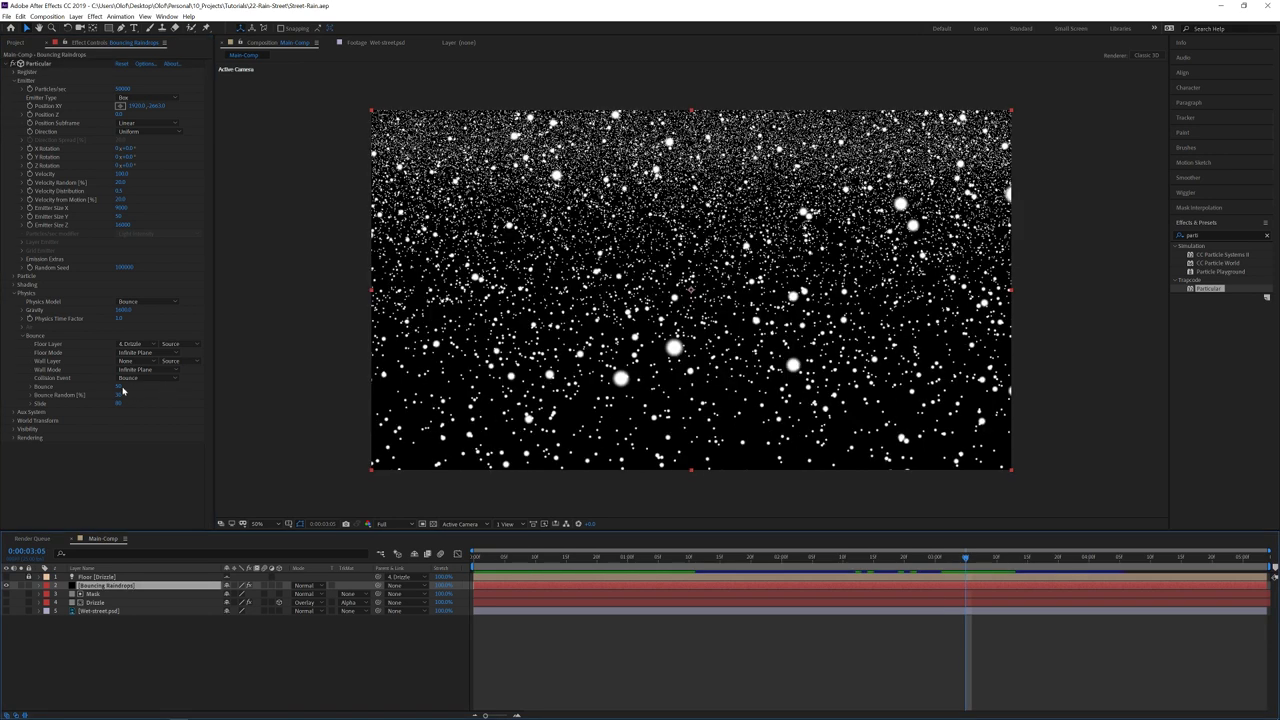
click(121, 388)
key(Return)
click(121, 403)
Commit the Slide value, then set Particle Life to 2 seconds and Size to 1.5
click(154, 417)
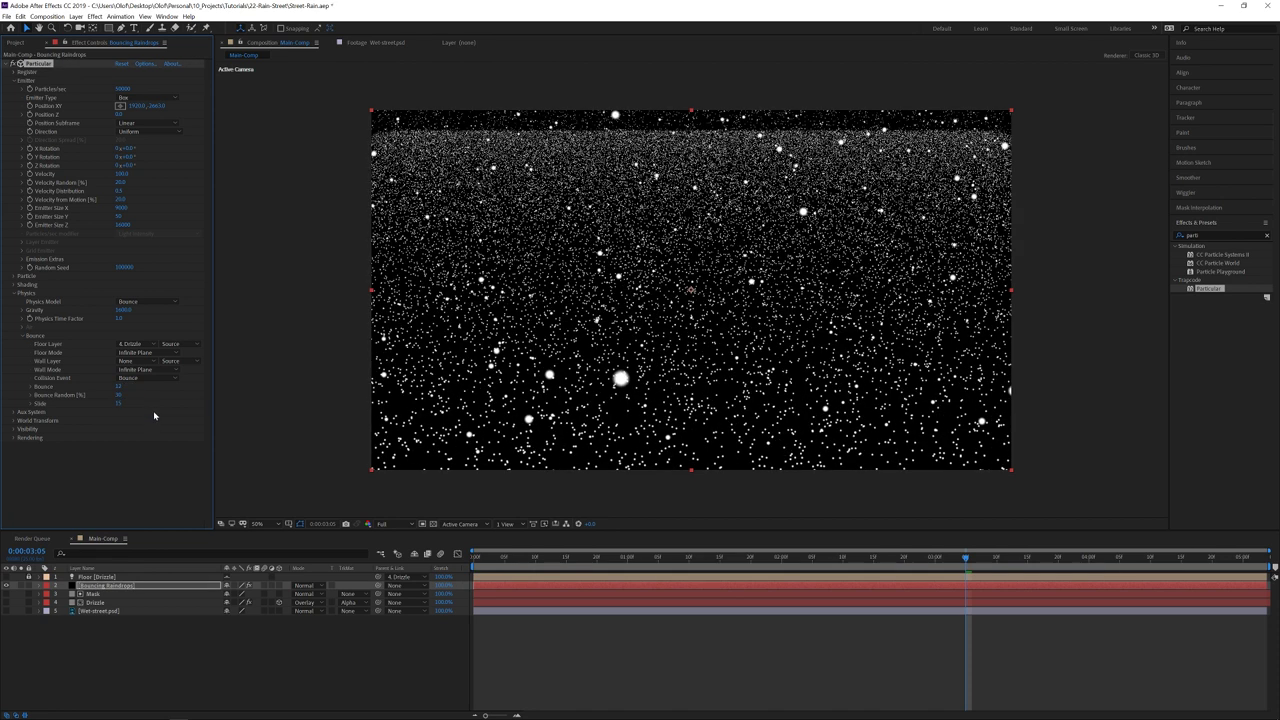
click(14, 277)
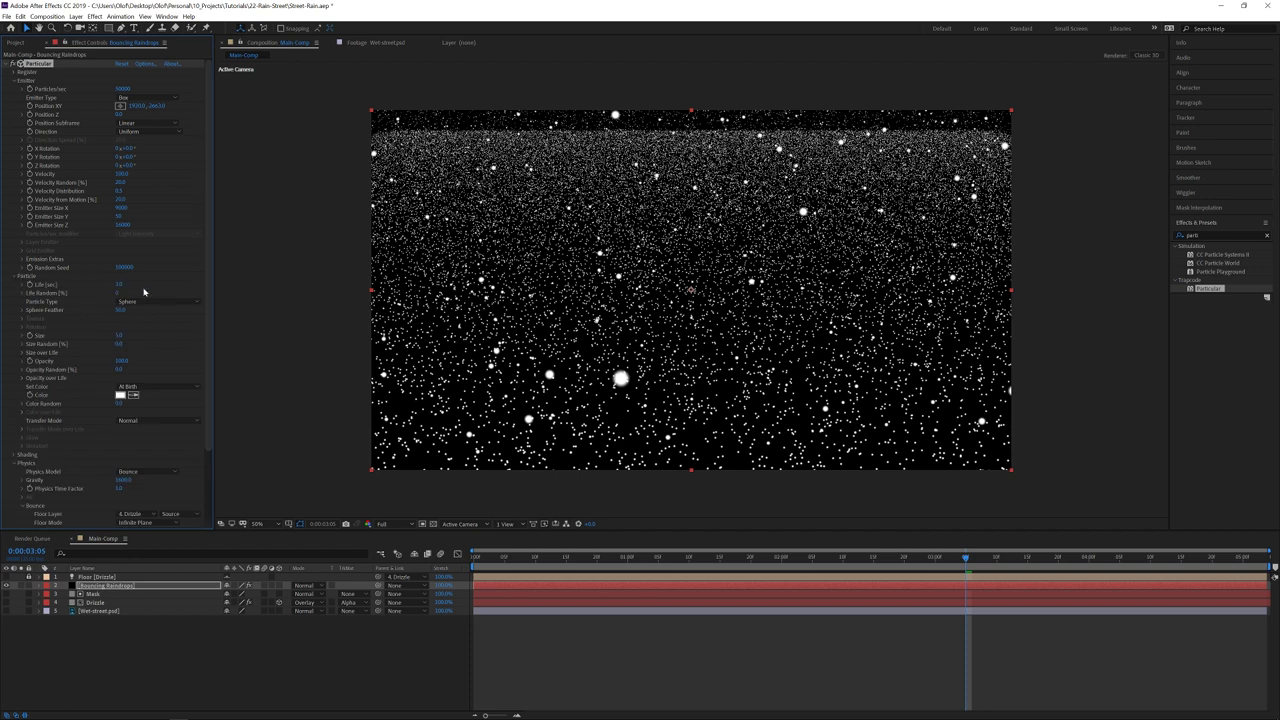
scroll(199, 276, down, 2)
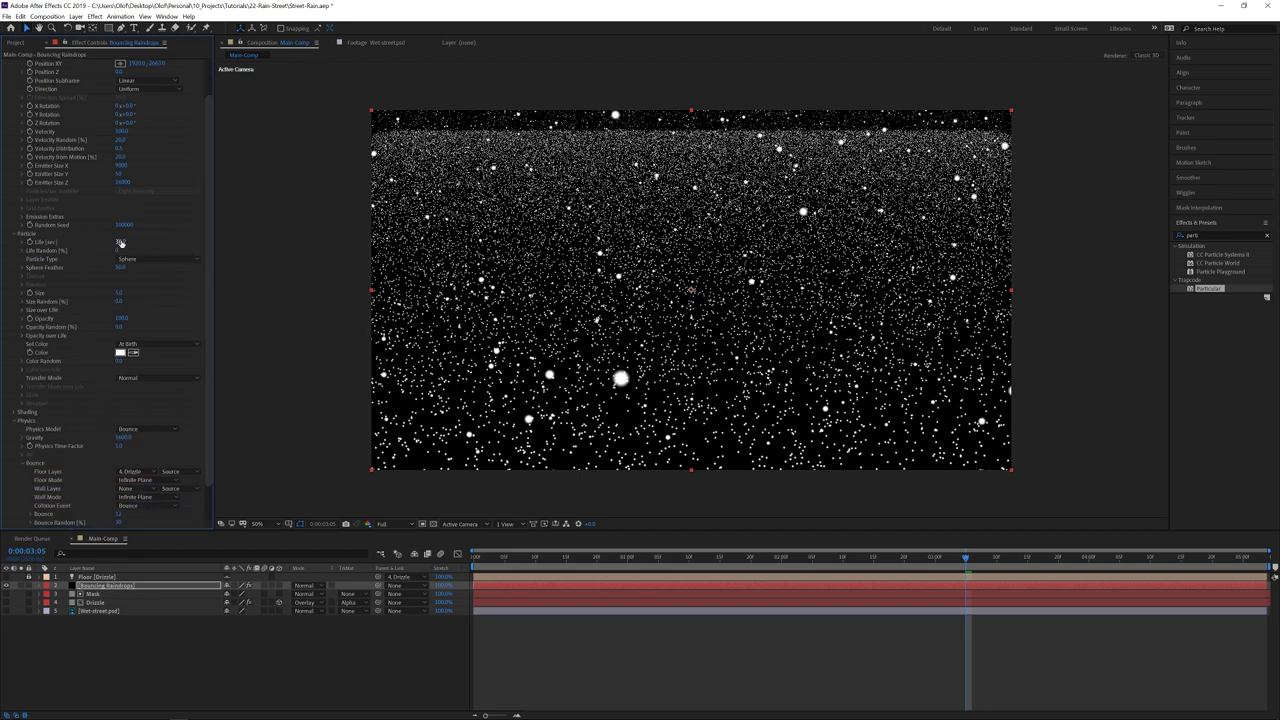
click(128, 242)
text(2)
key(Return)
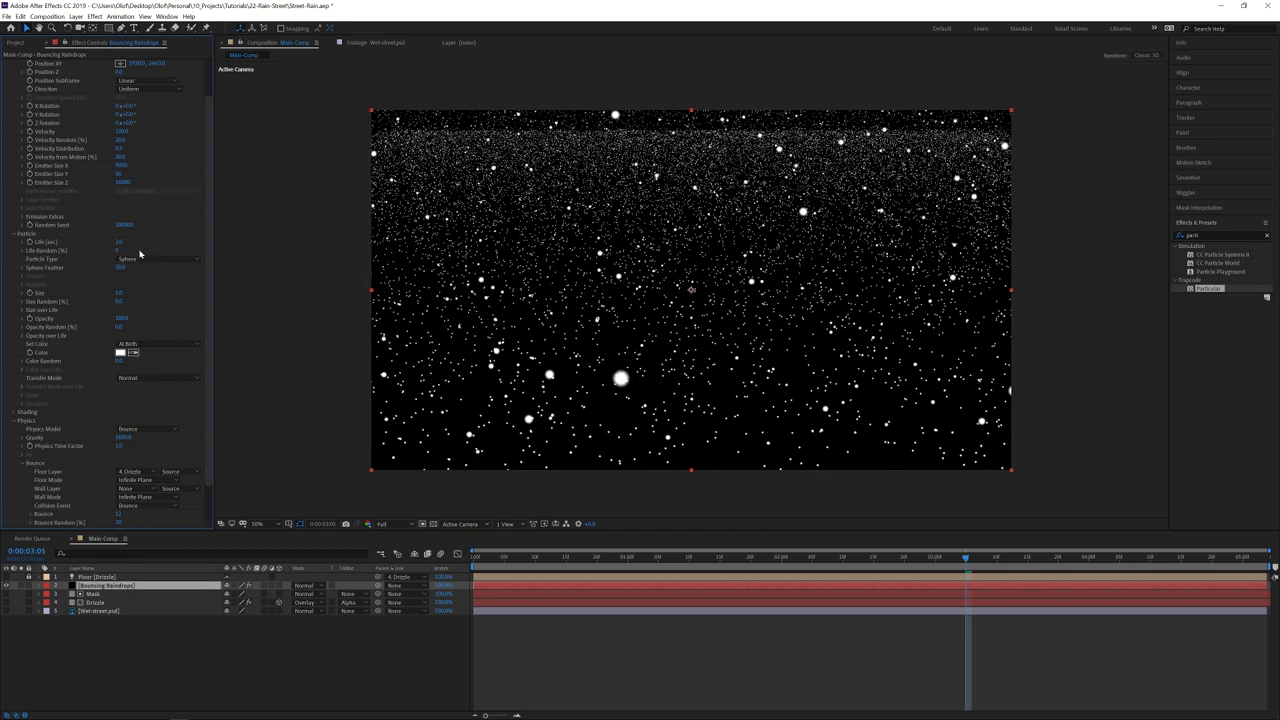
drag(120, 292, 110, 292)
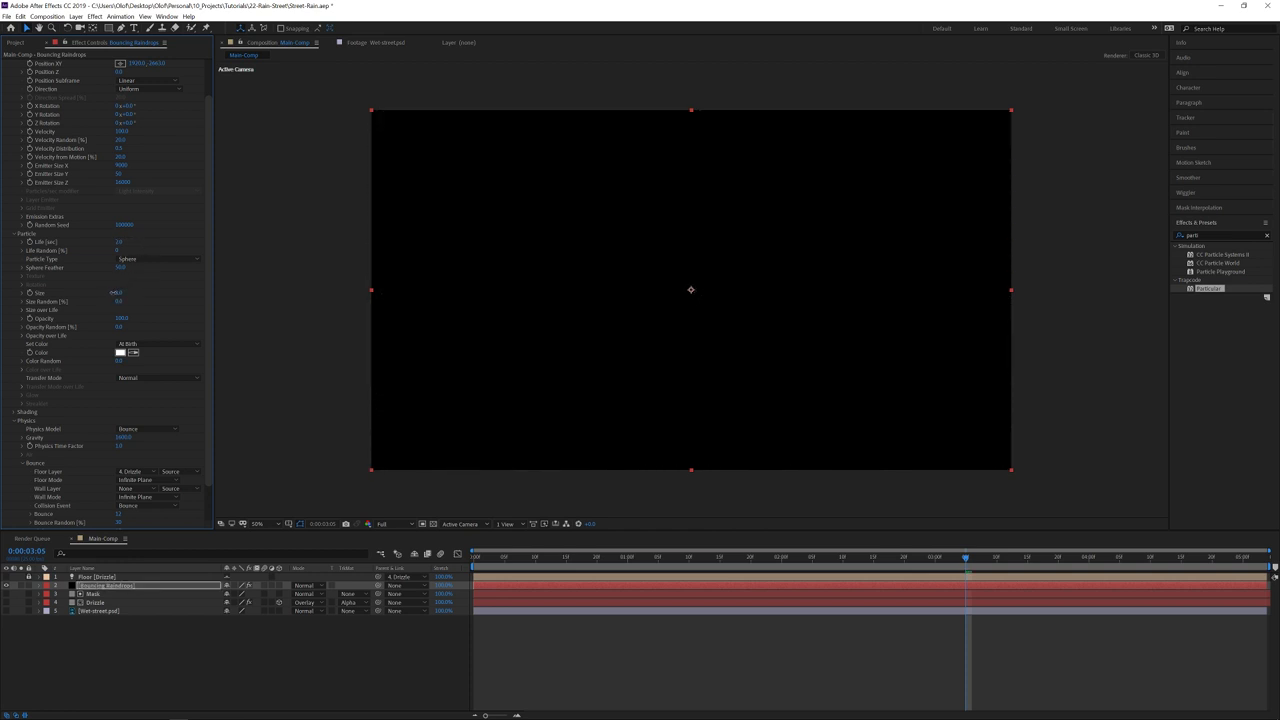
click(116, 292)
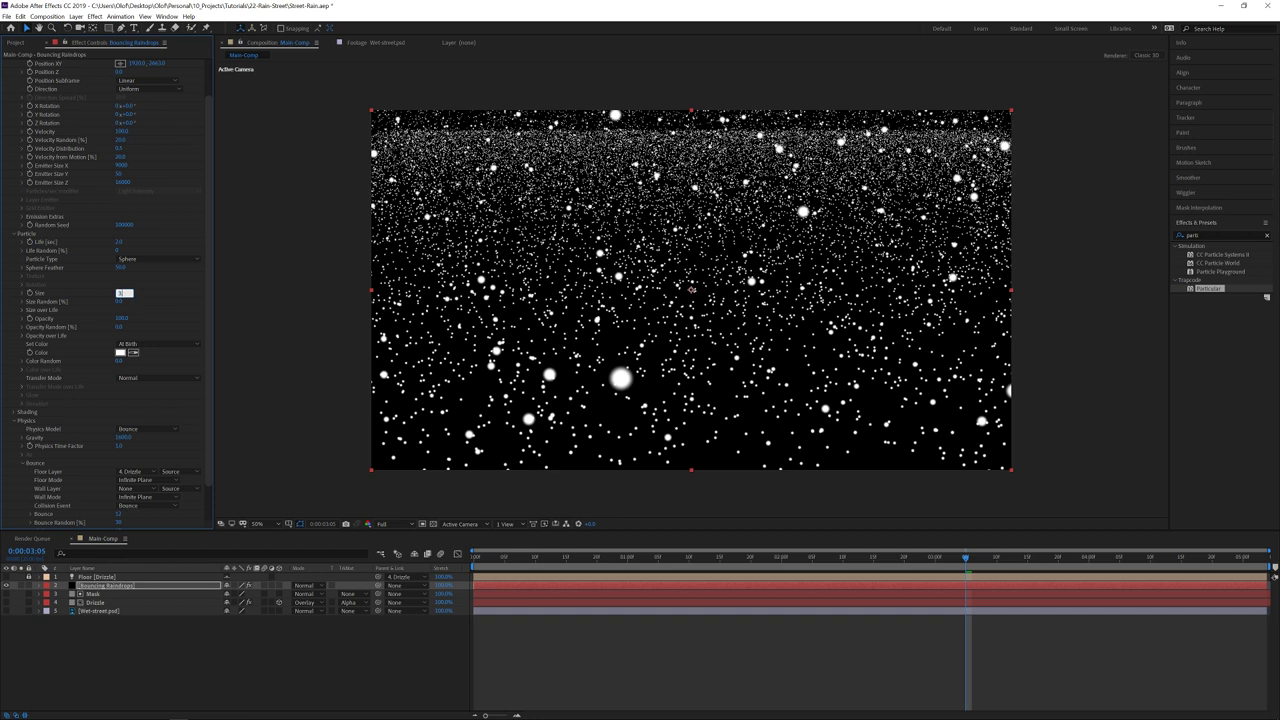
text(1.5)
key(Return)
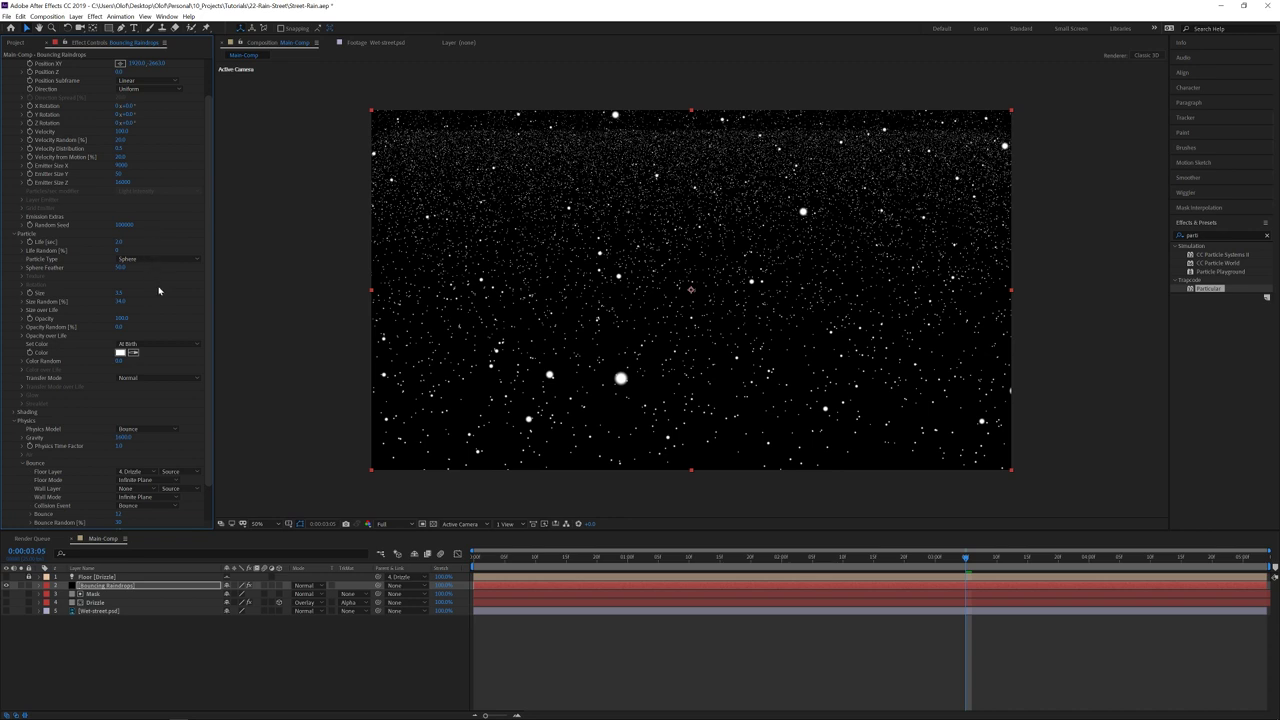
In the Size over Life graph, drag the curve to stay near zero before a late peak
click(22, 311)
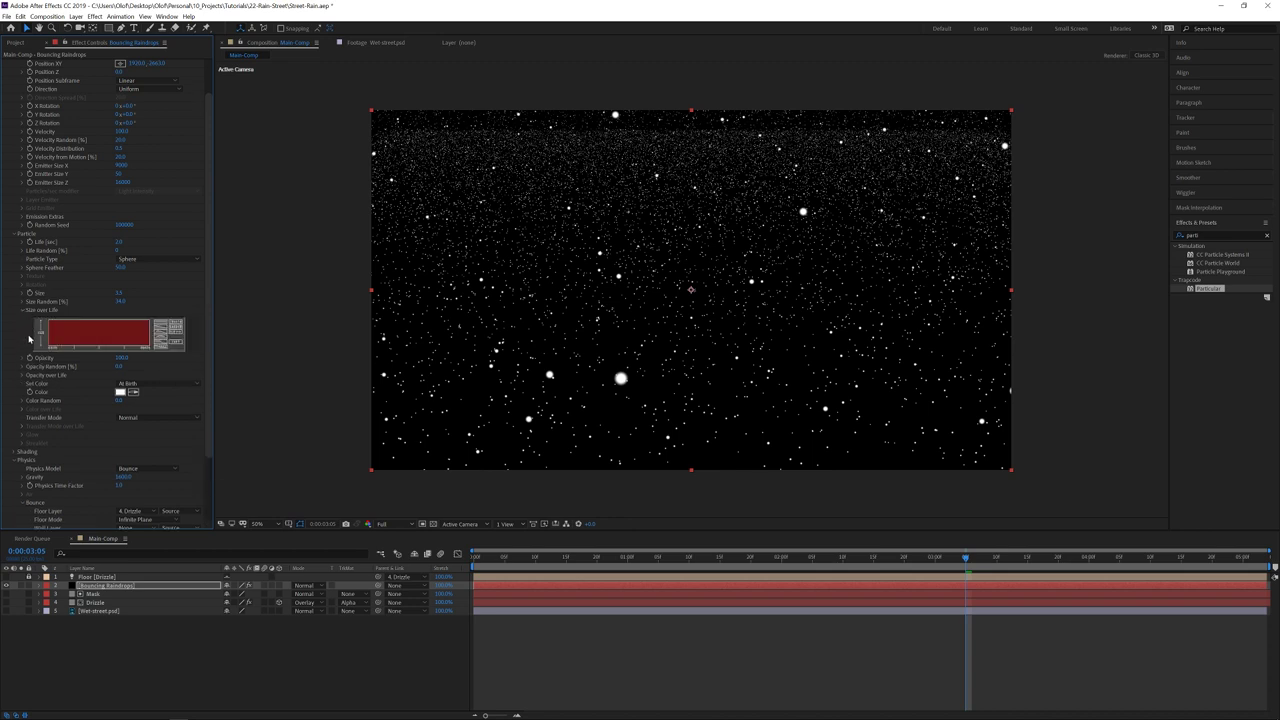
mouse_move(42, 346)
mouse_down()
mouse_move(136, 332)
mouse_move(134, 349)
mouse_move(38, 355)
mouse_move(117, 338)
mouse_move(128, 323)
mouse_move(166, 354)
mouse_move(109, 348)
mouse_move(128, 334)
mouse_move(155, 355)
mouse_move(130, 376)
mouse_move(132, 319)
mouse_up()
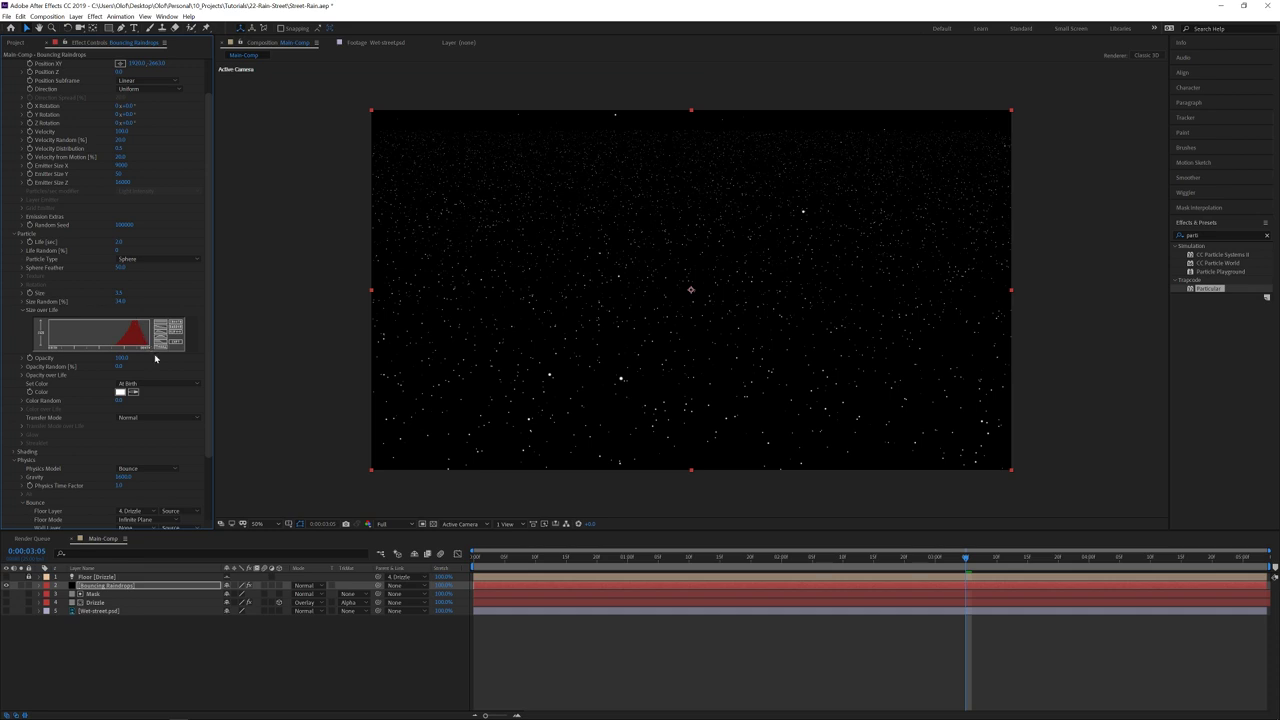
Preview the raindrops, reveal Emission Extras on Bouncing Raindrops, and open its blend mode setting
click(846, 634)
key(space)
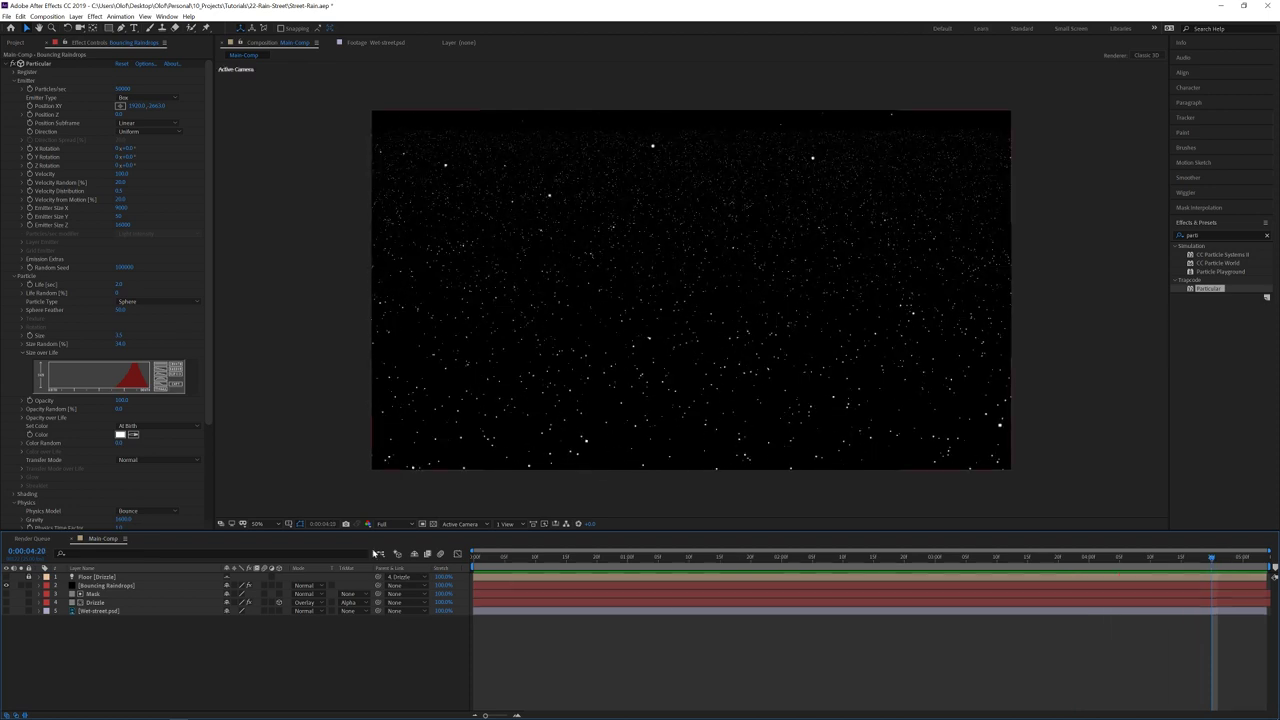
click(100, 587)
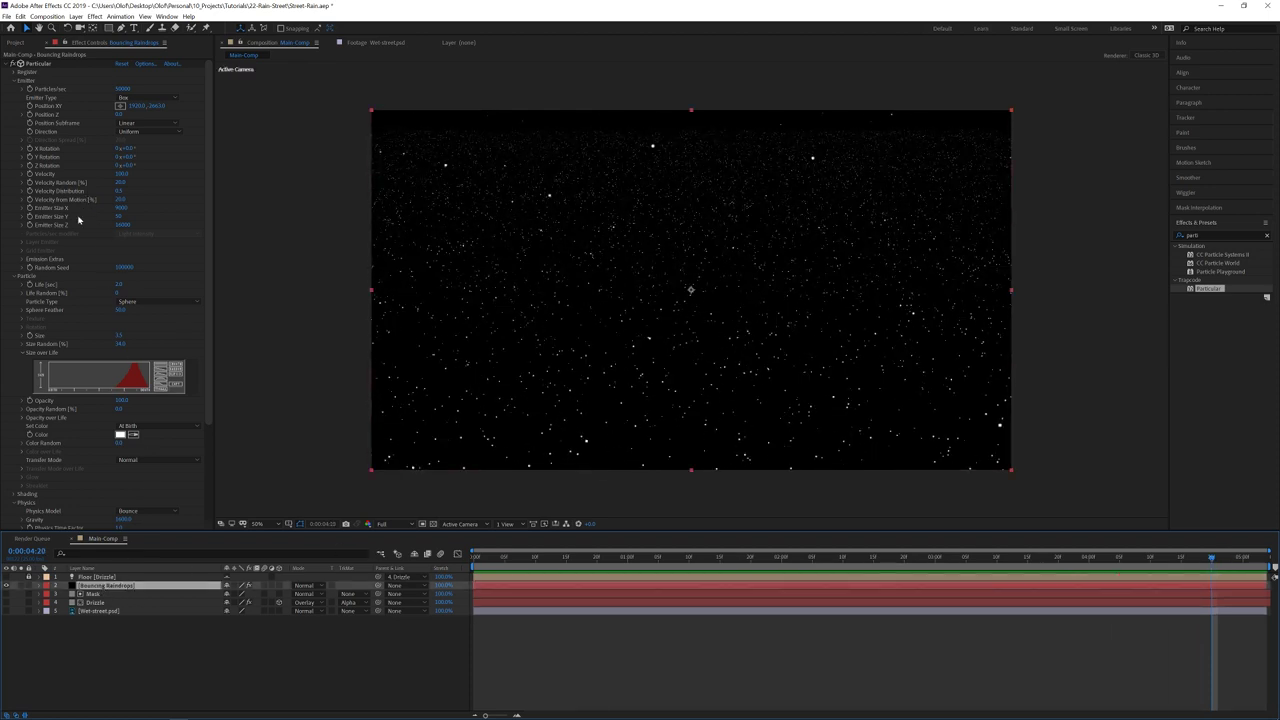
click(21, 260)
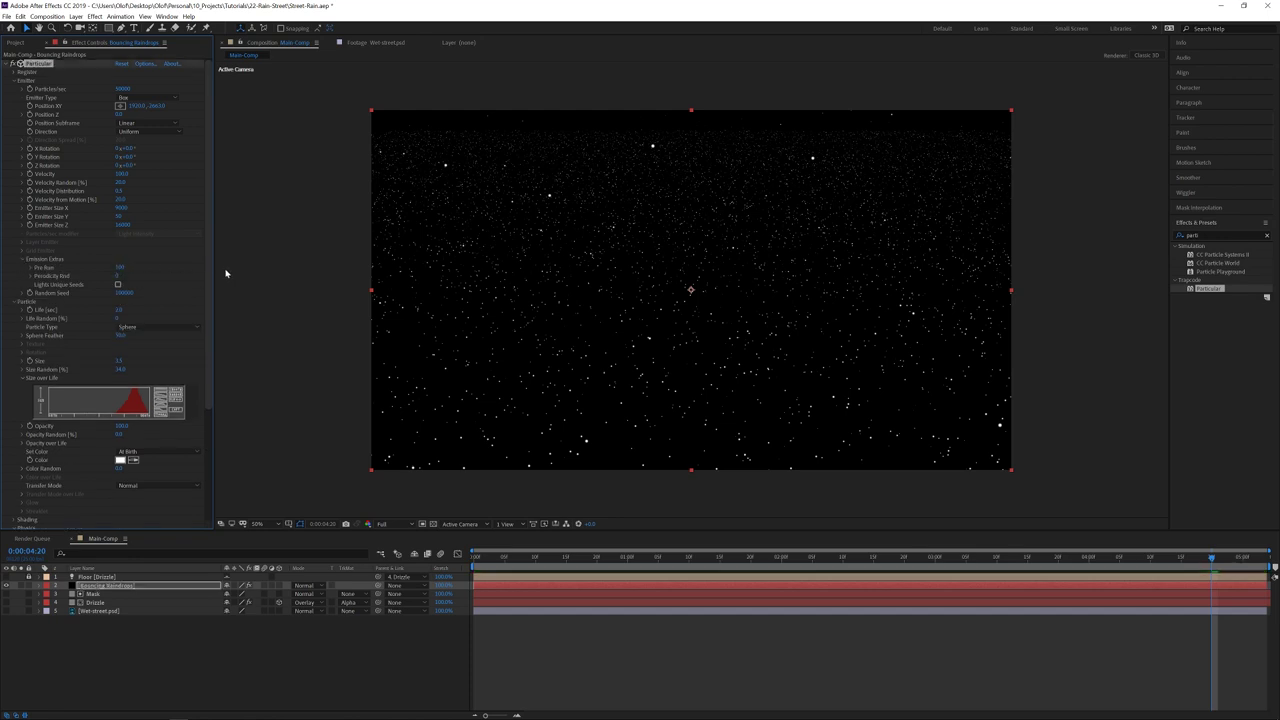
key(space)
click(622, 645)
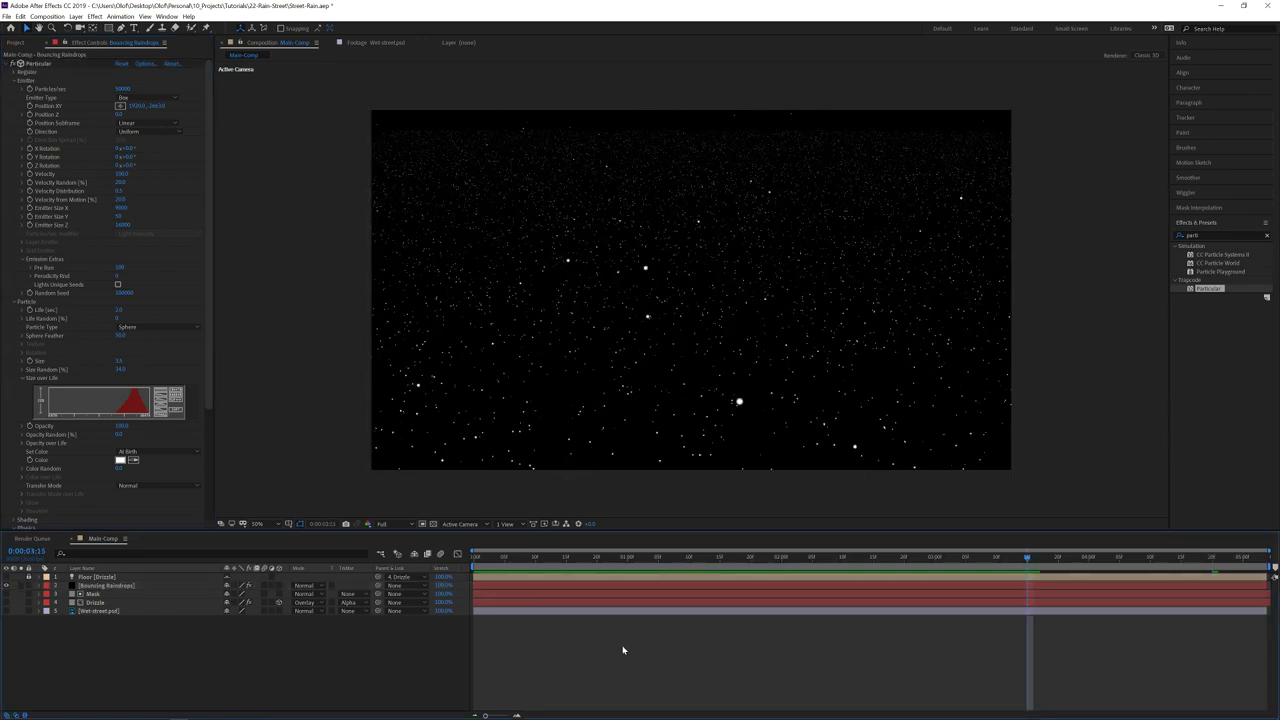
click(263, 587)
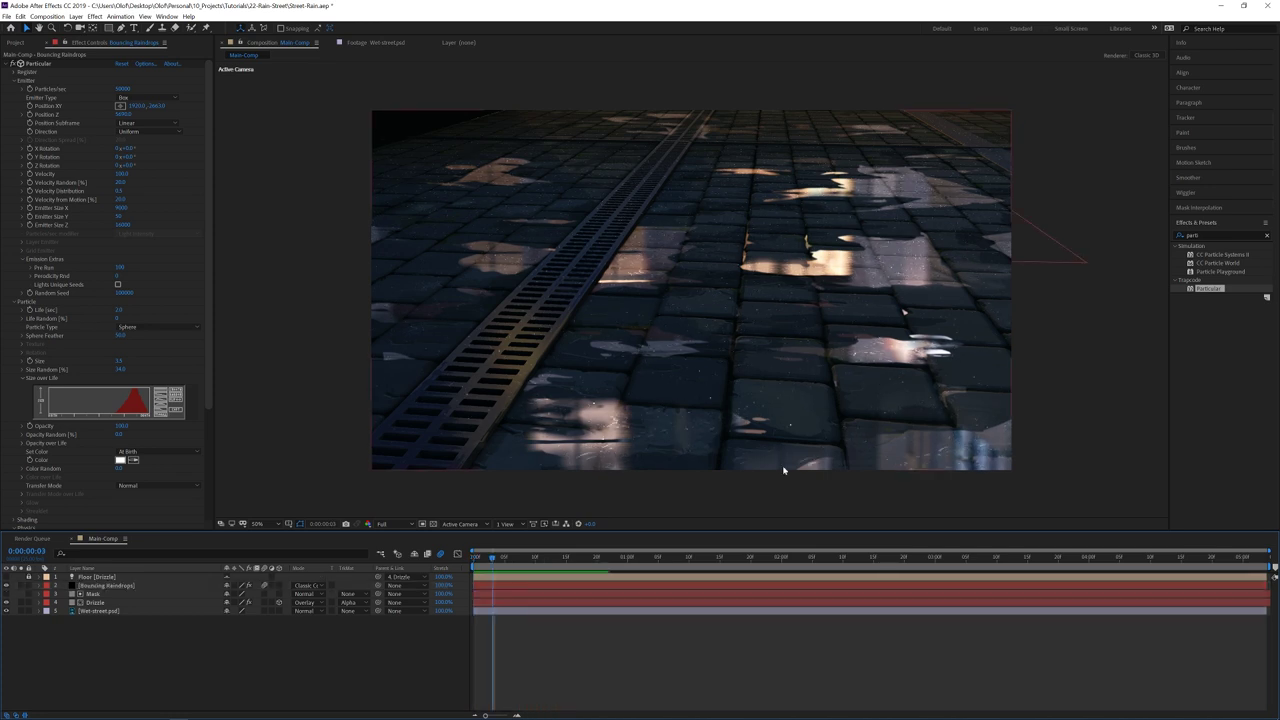
Add a new adjustment layer to Main Comp and apply Camera Lens Blur to it
click(76, 16)
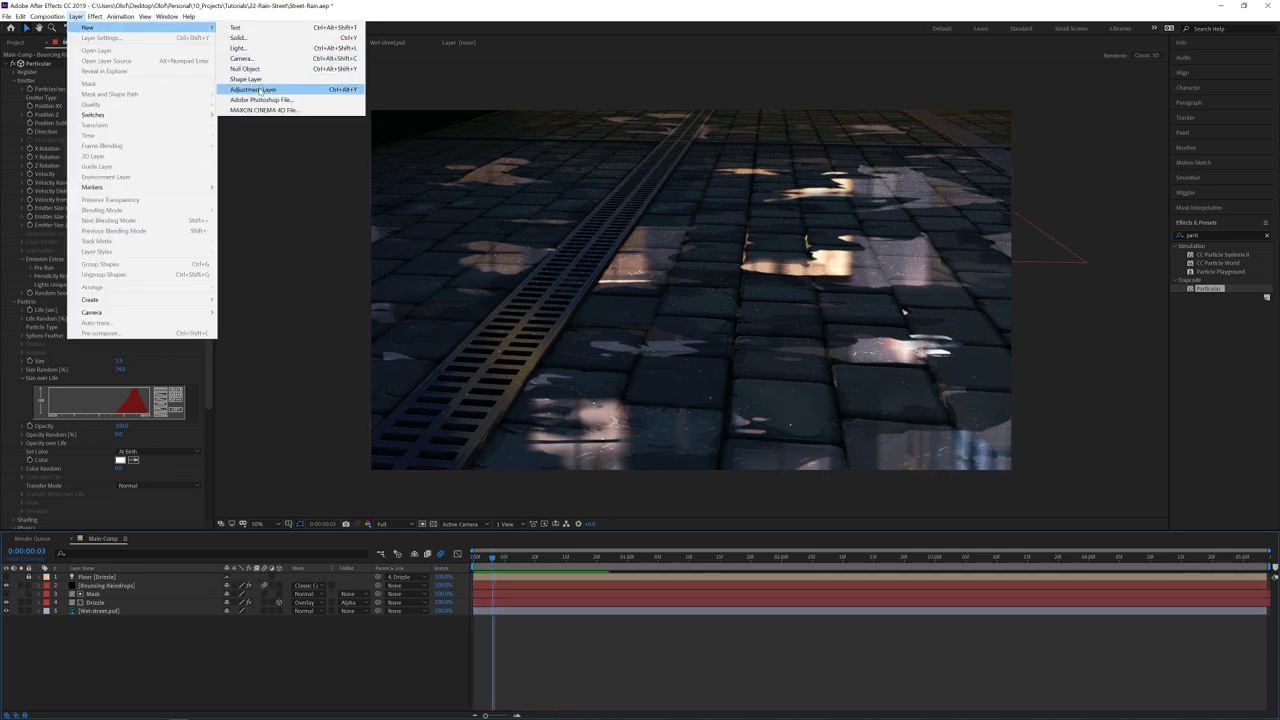
click(261, 91)
text(lens blu)
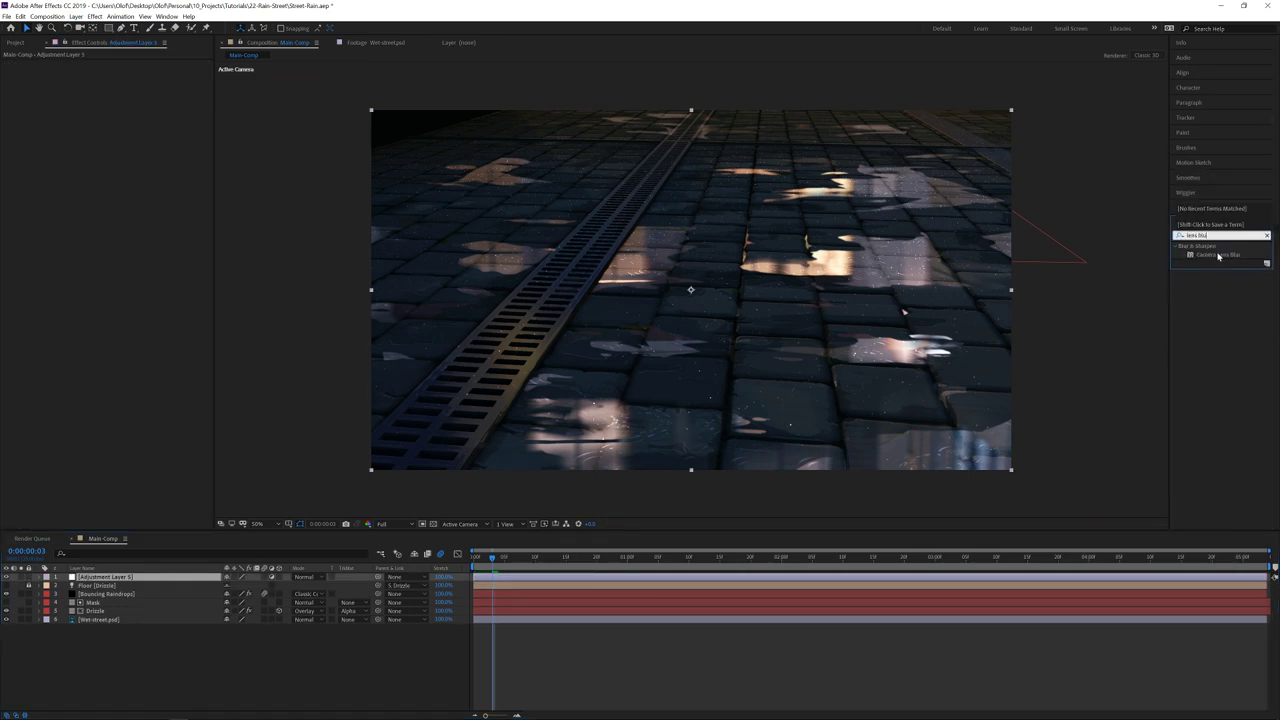
double_click(1218, 255)
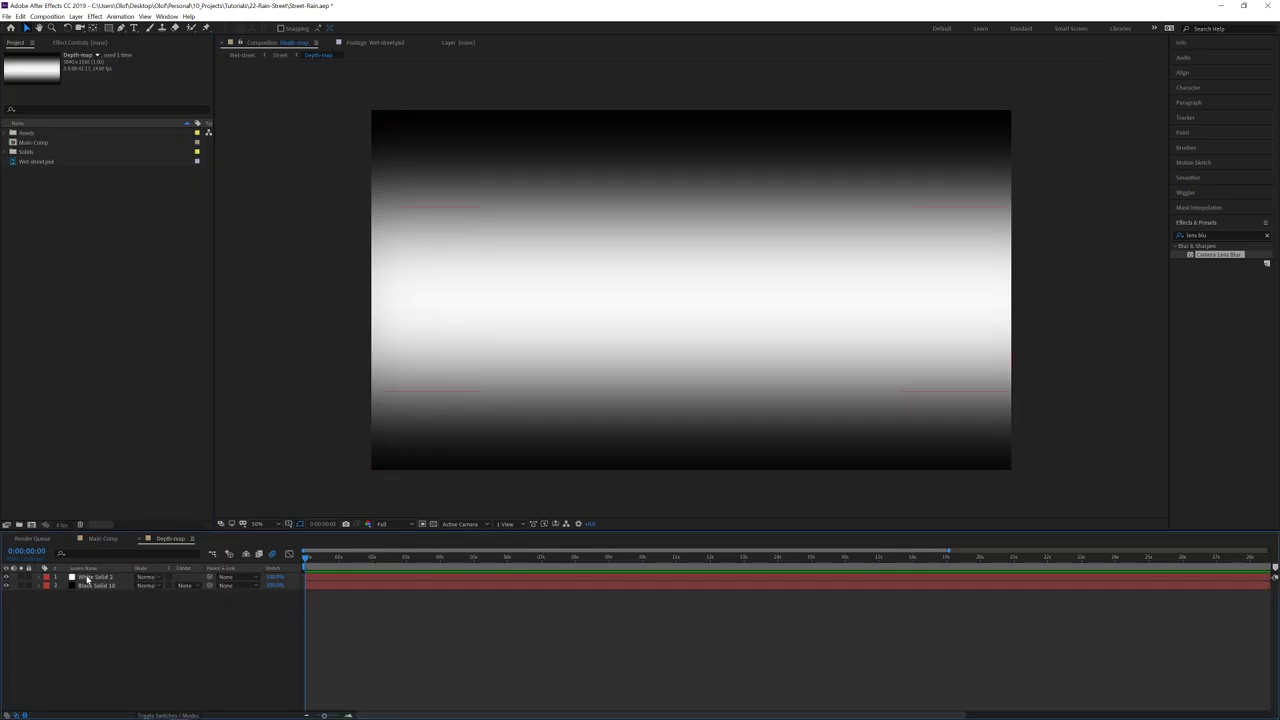
Move the white gradient band in Depth-map slightly higher, then bring up the adjustment layer's lens blur settings
click(90, 578)
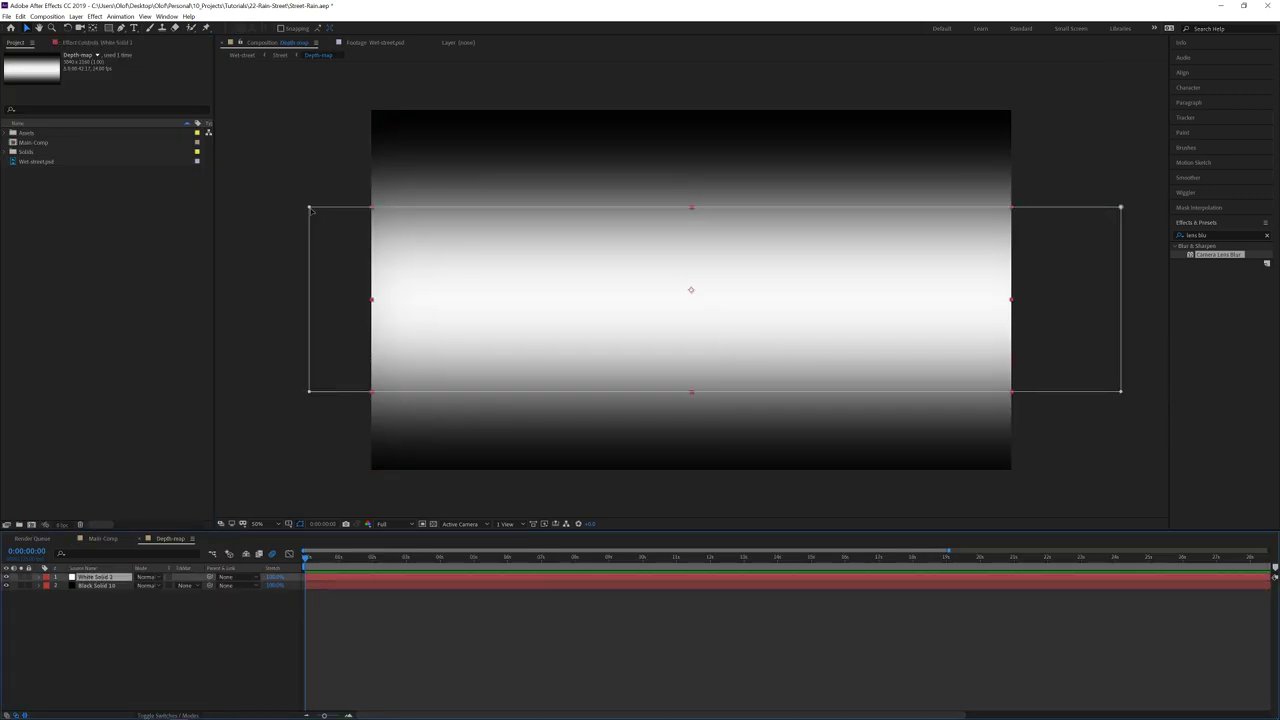
mouse_move(603, 303)
mouse_down()
mouse_move(611, 223)
mouse_move(614, 309)
mouse_up()
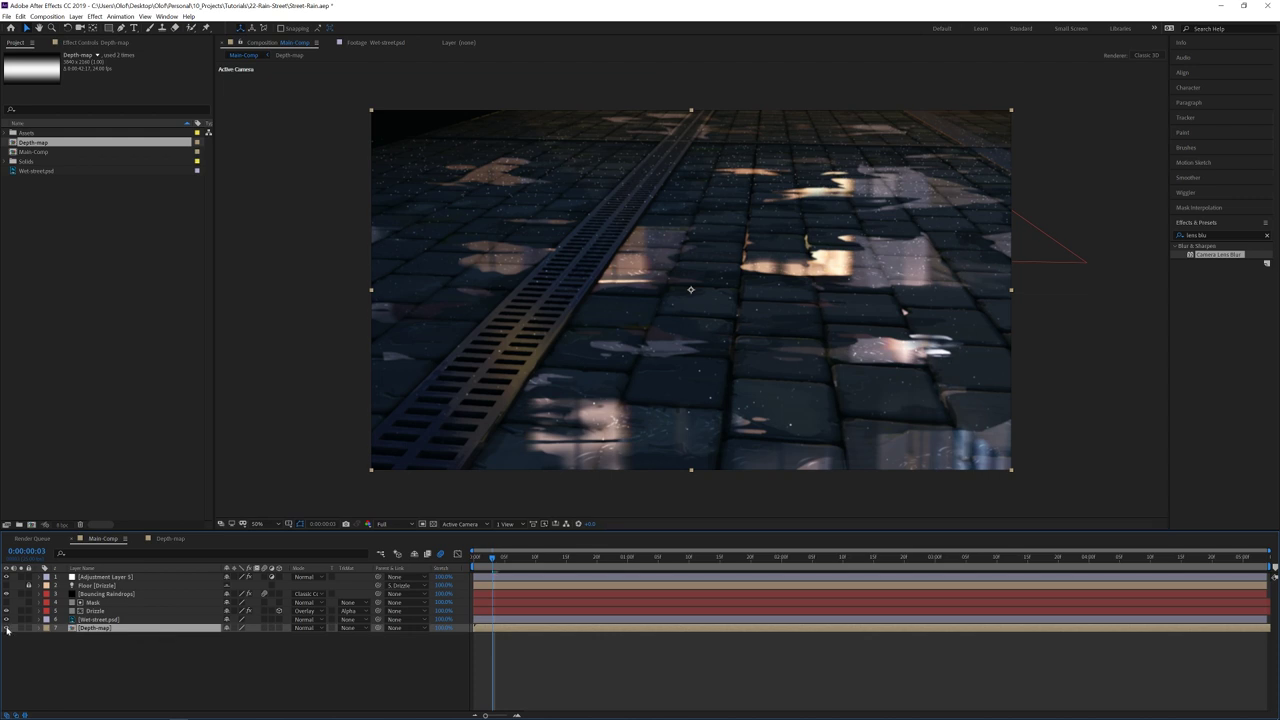
click(104, 577)
click(90, 43)
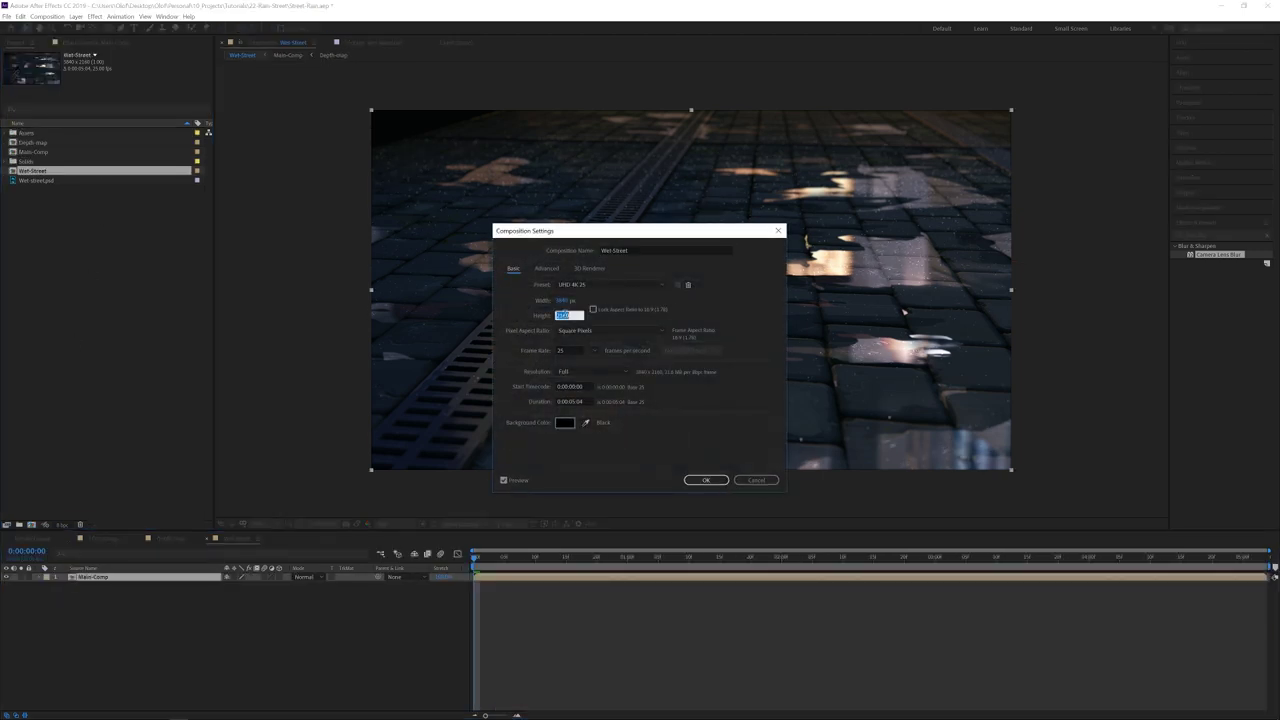
Set the comp height to 1632 and keyframe Main-Comp's Position for an upward pan, then preview it
text(1632)
key(Return)
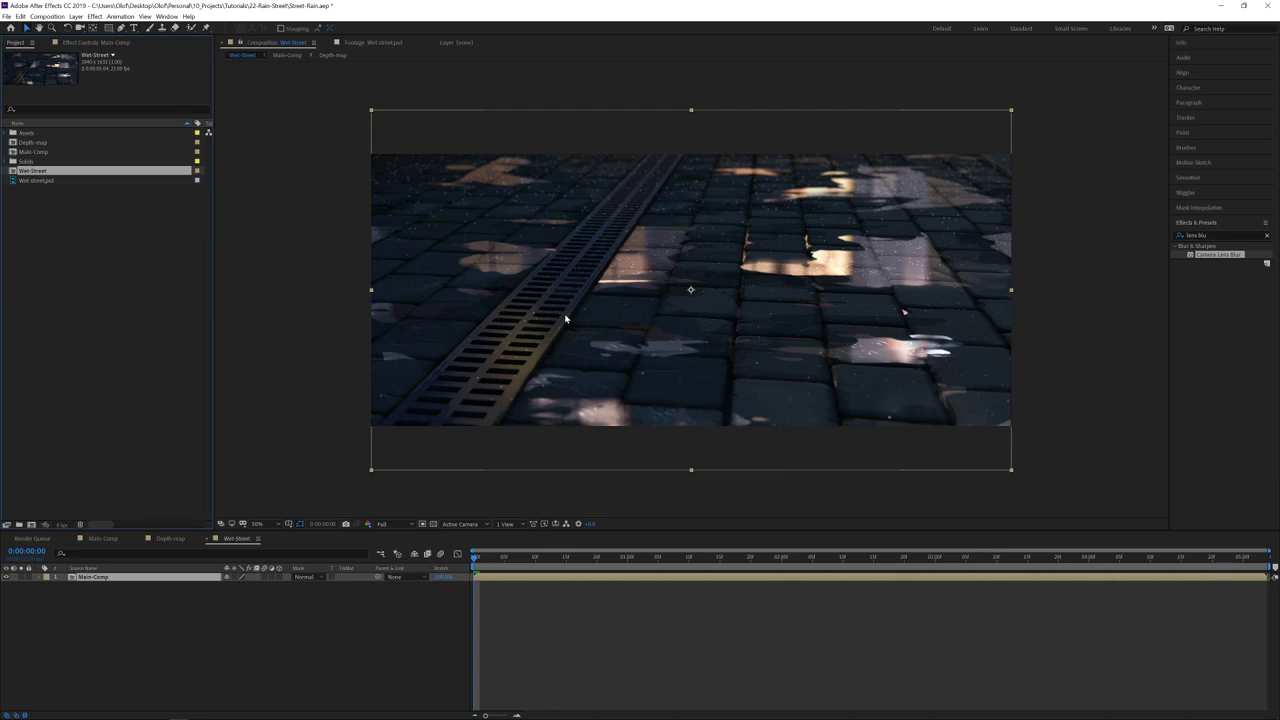
click(185, 581)
key(p)
mouse_move(251, 585)
mouse_down()
mouse_move(277, 585)
mouse_move(262, 594)
mouse_up()
key(shift+Up)
key(shift+Up)
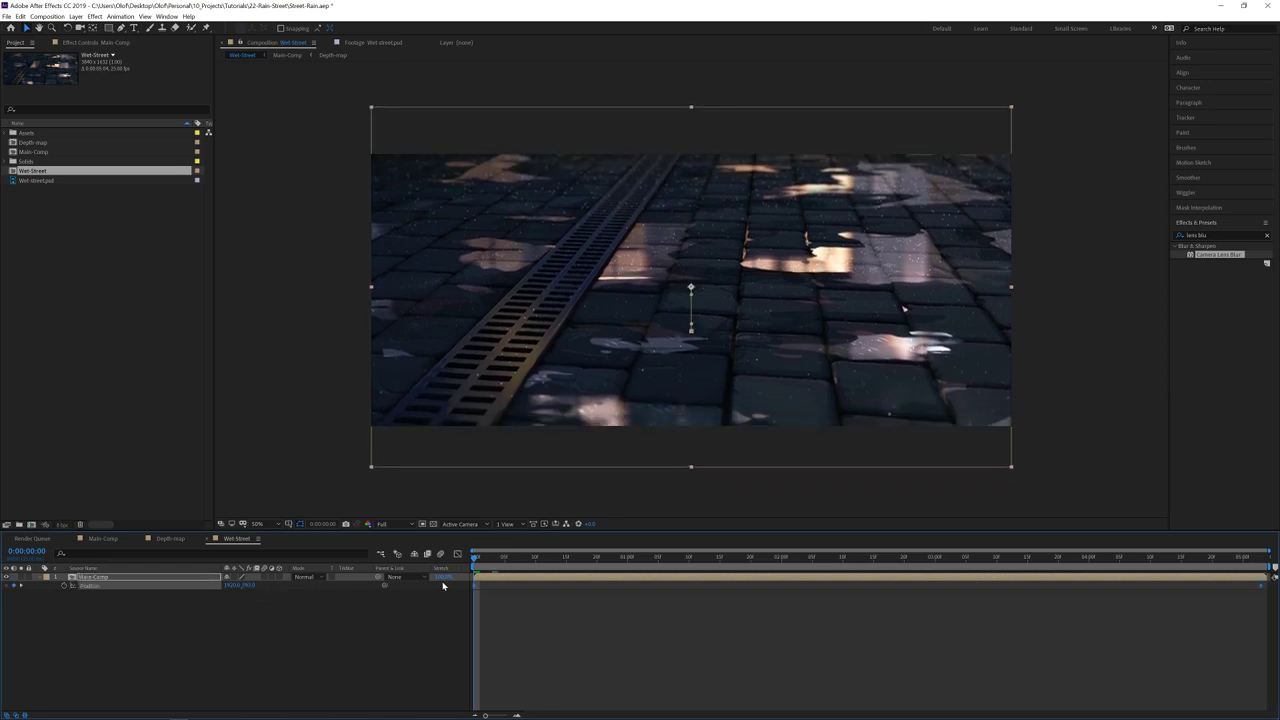
key(space)
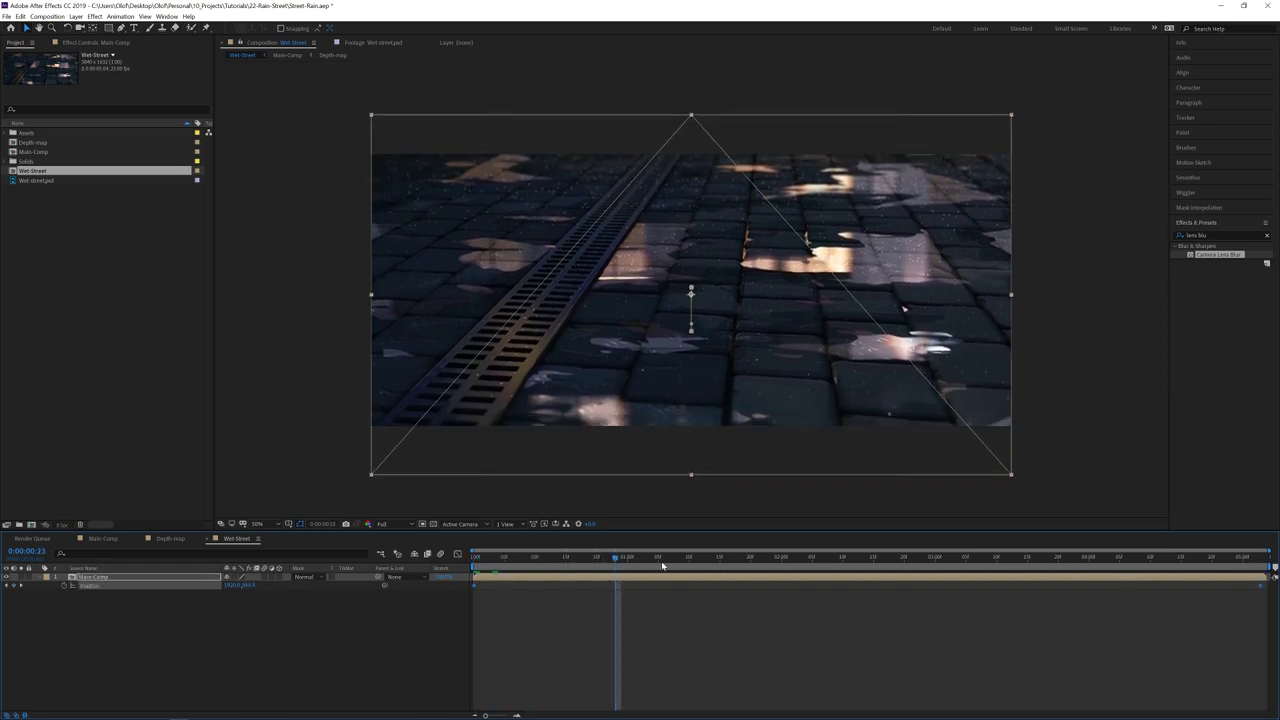
click(1264, 565)
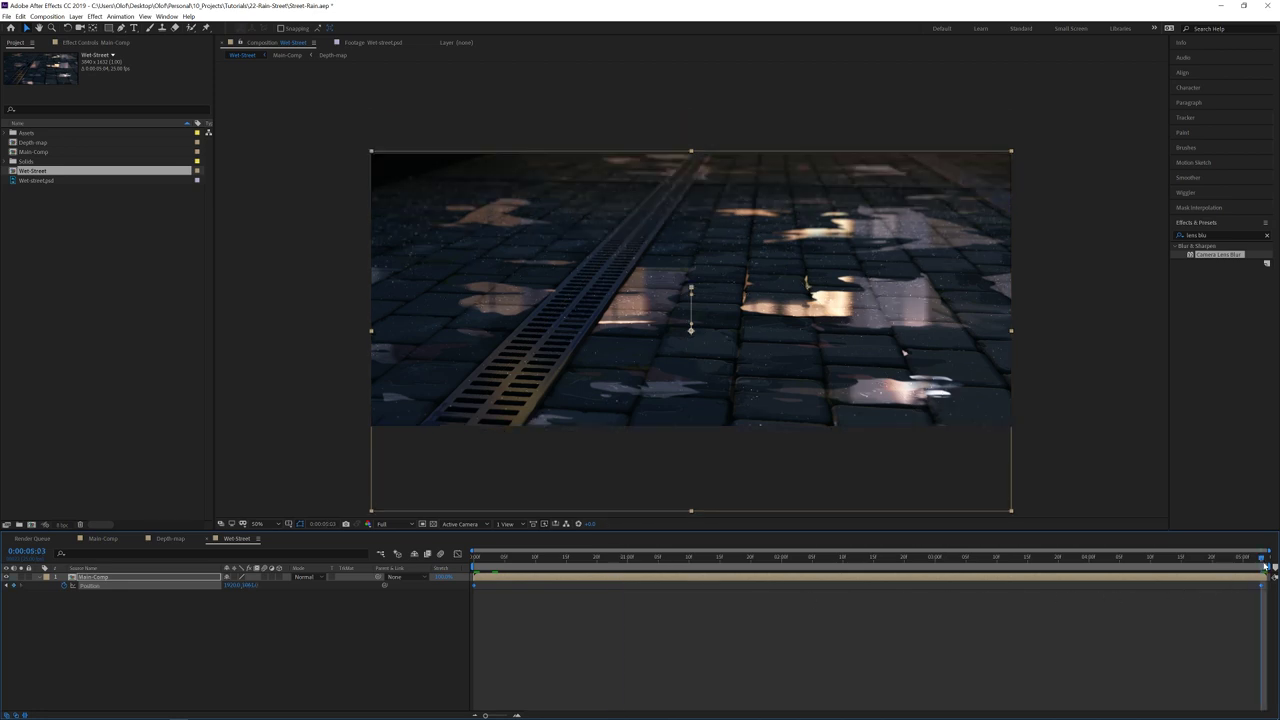
click(771, 650)
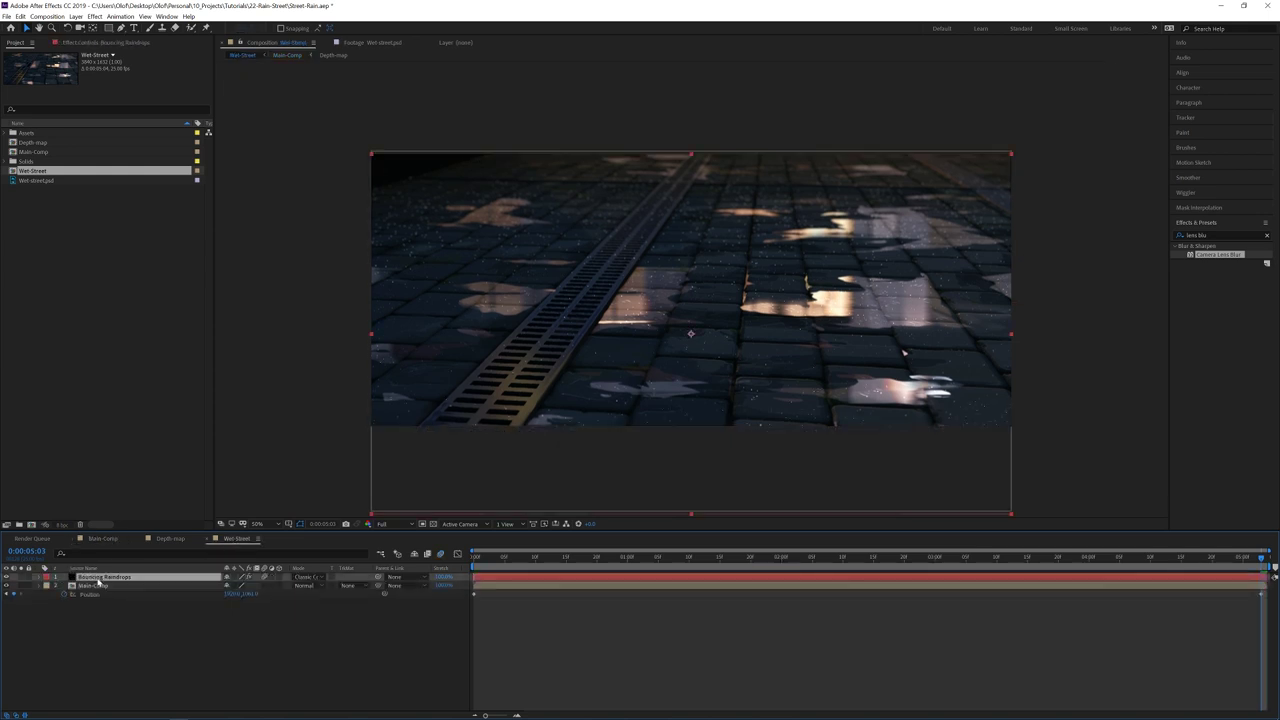
Set the Rain layer to Normal blending, with the Air physics model and Gravity 500
click(85, 42)
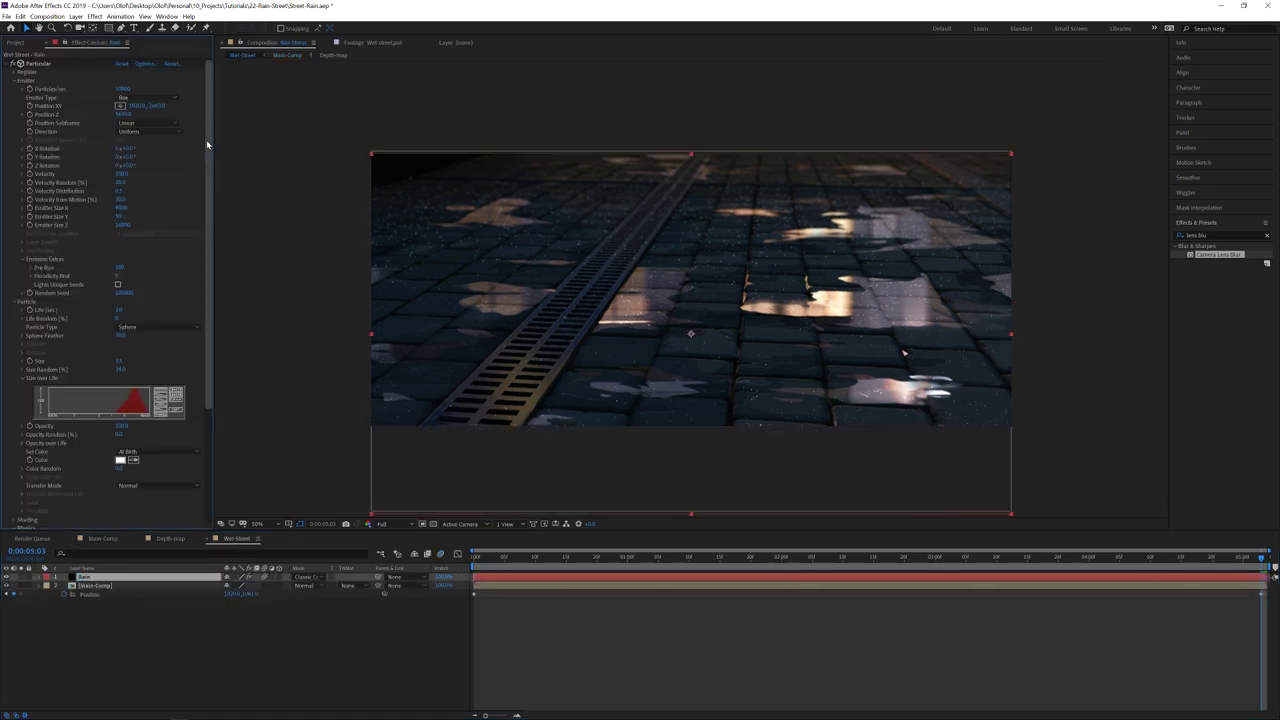
click(308, 577)
click(312, 168)
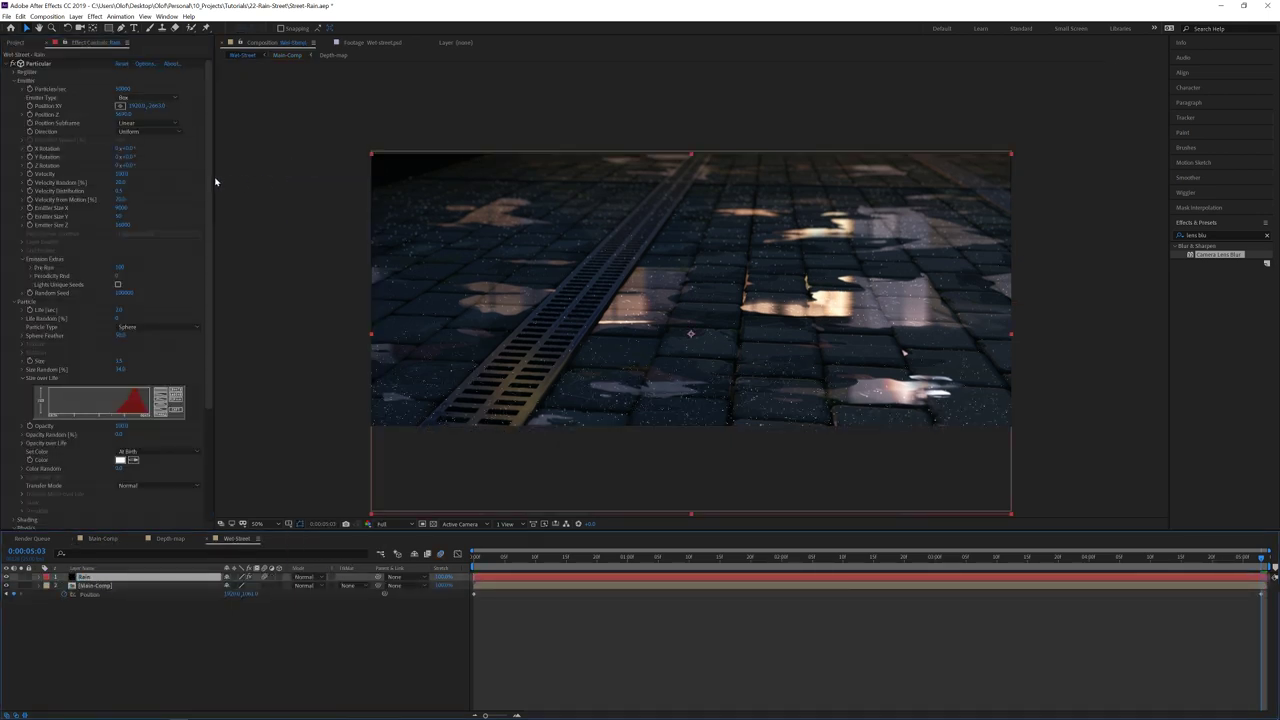
drag(211, 189, 207, 367)
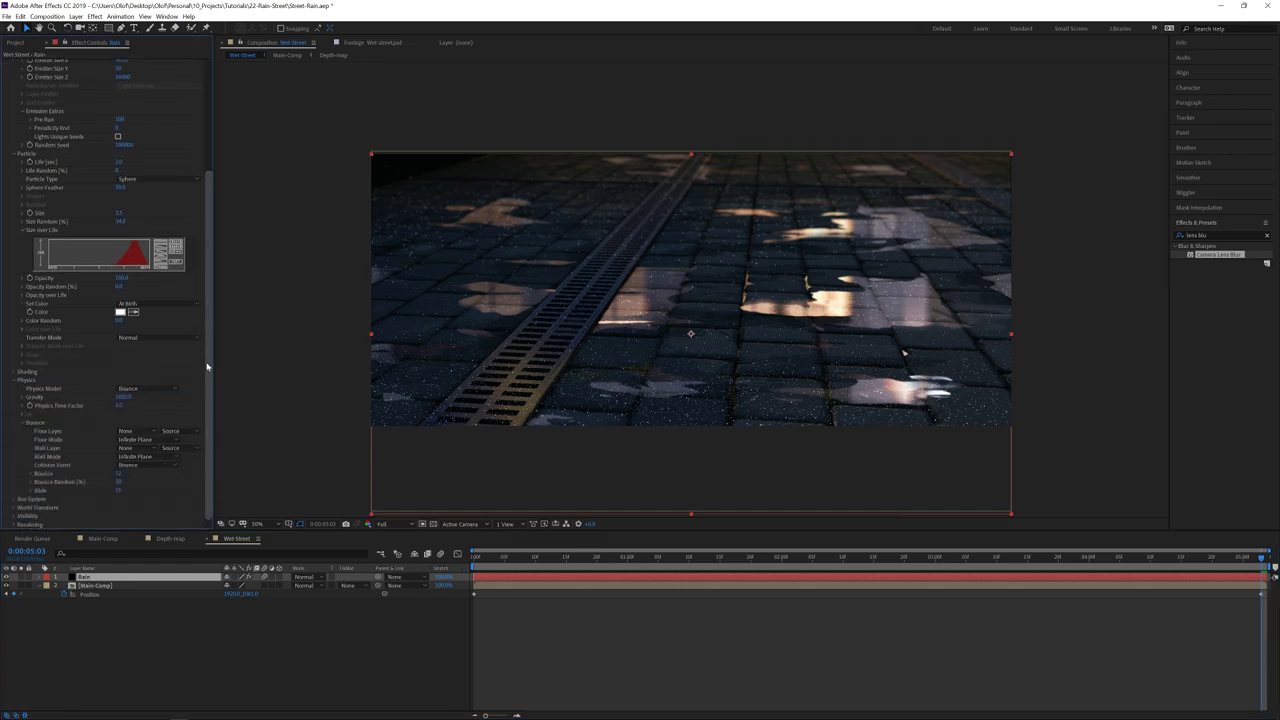
click(152, 387)
click(136, 399)
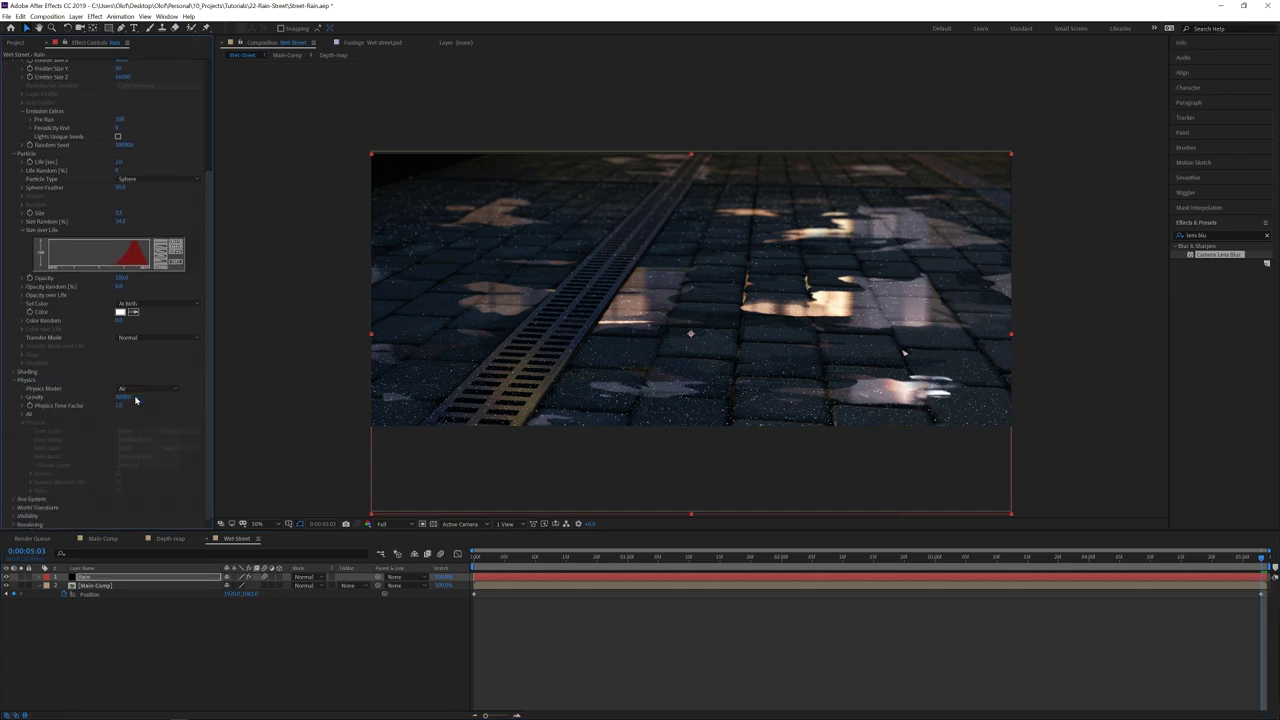
click(134, 400)
text(500)
key(Return)
Solo the Rain layer, keep Size over Life constant, and set particle Size to 4
click(19, 578)
drag(209, 440, 223, 367)
click(172, 306)
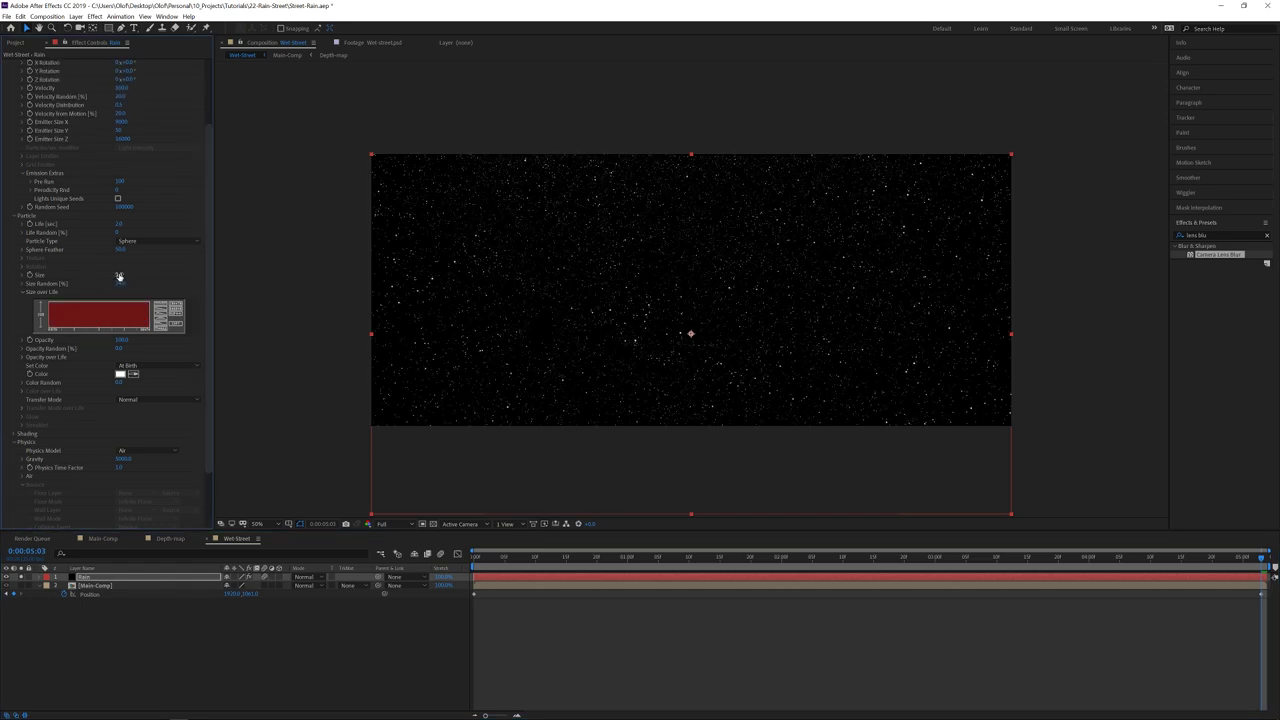
click(120, 275)
text(4)
key(Return)
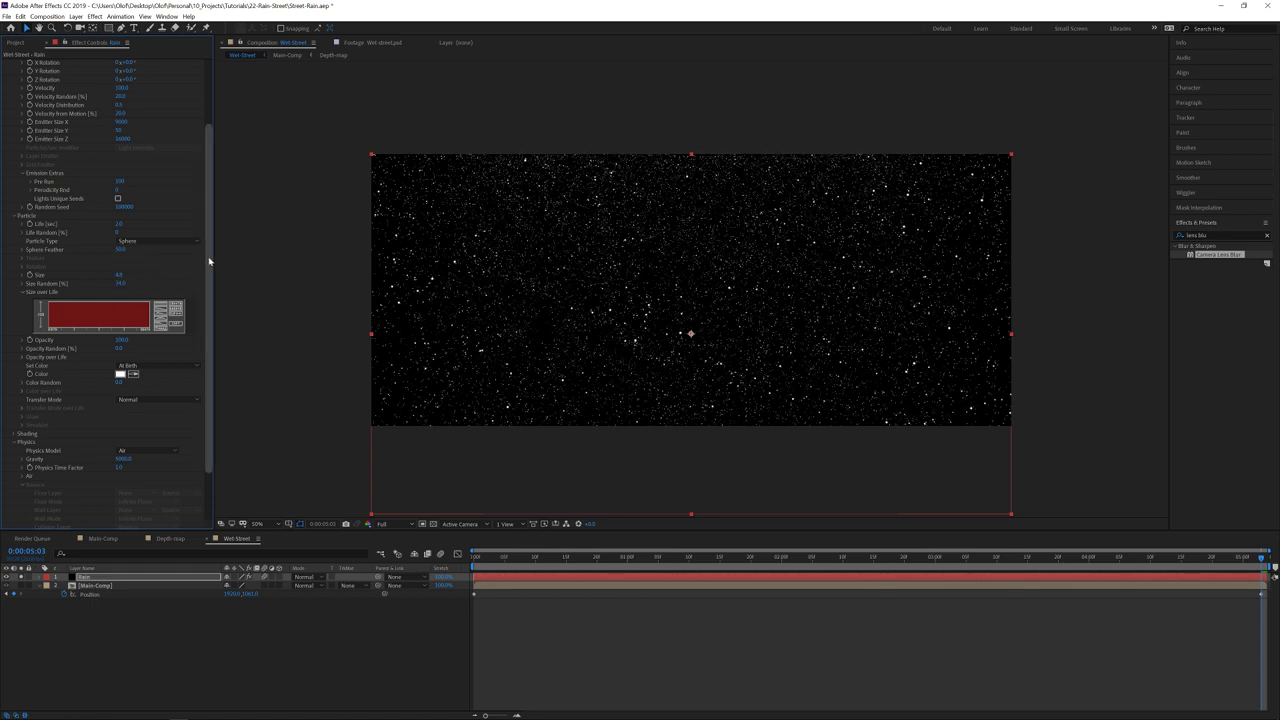
Set Particles/sec to 3000, enable motion blur, and enlarge rain particles to about 7.7
drag(209, 253, 223, 183)
click(123, 88)
text(3000)
key(Return)
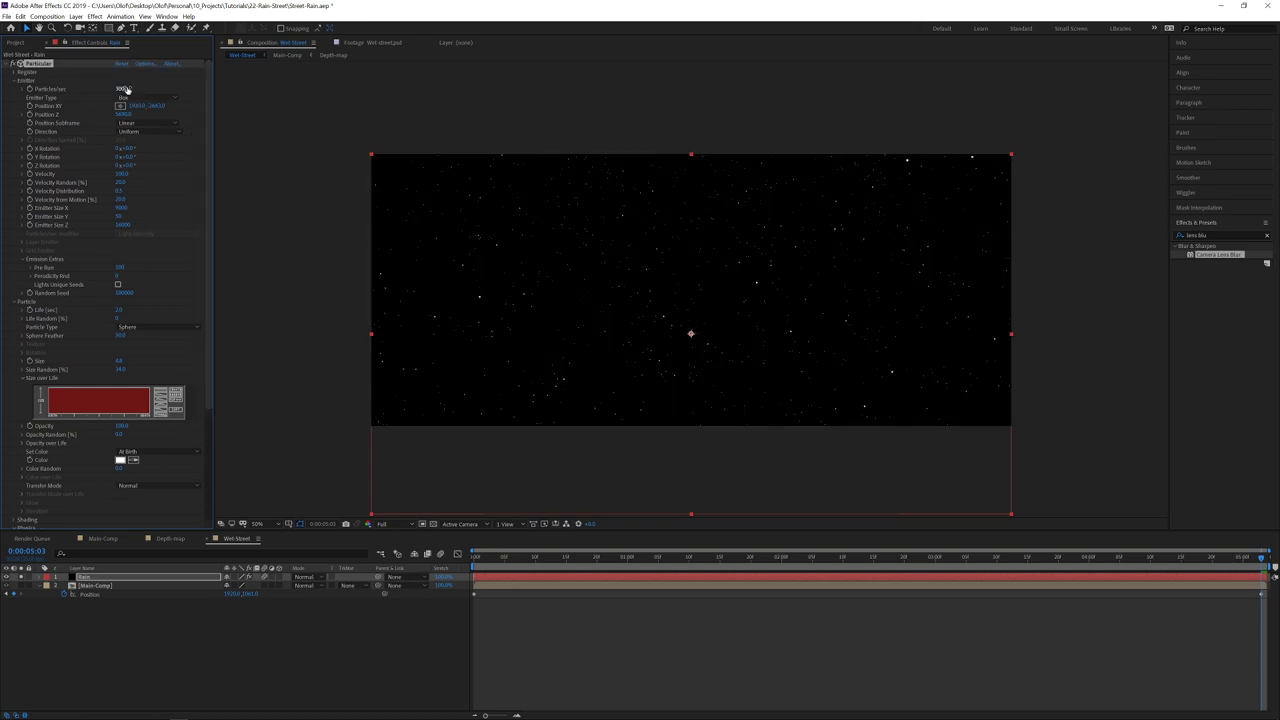
click(440, 554)
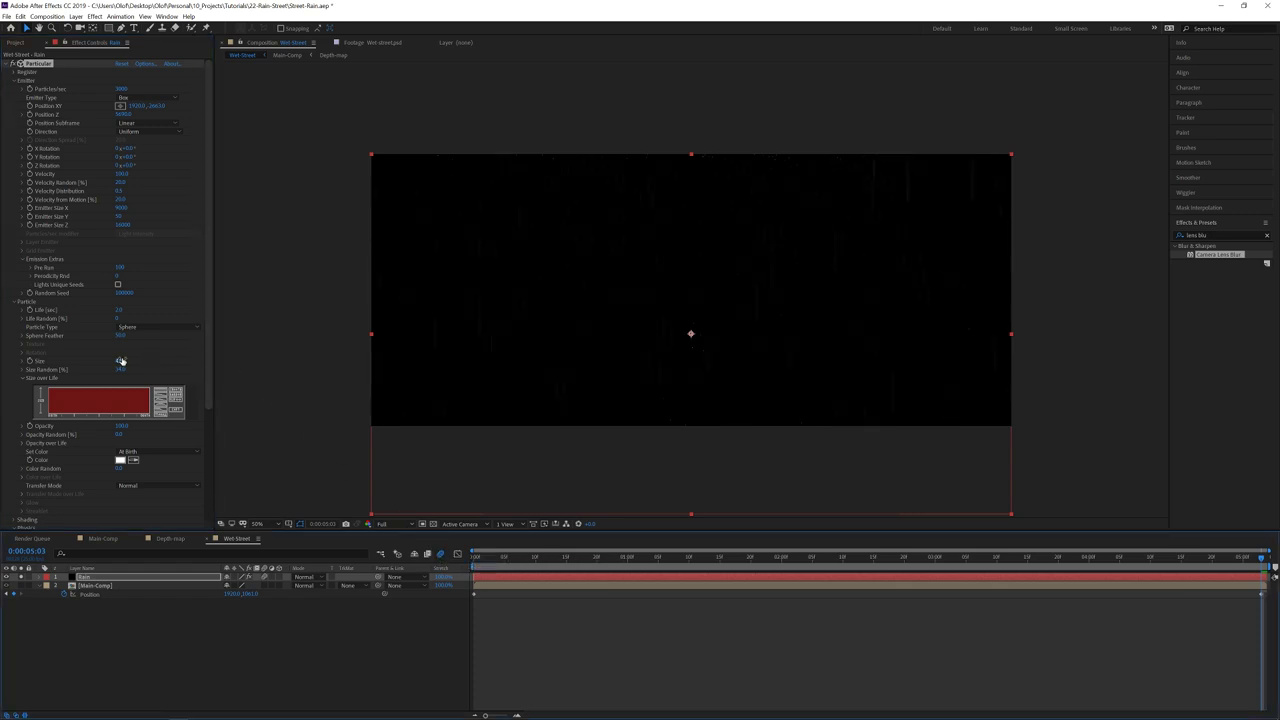
drag(121, 361, 133, 360)
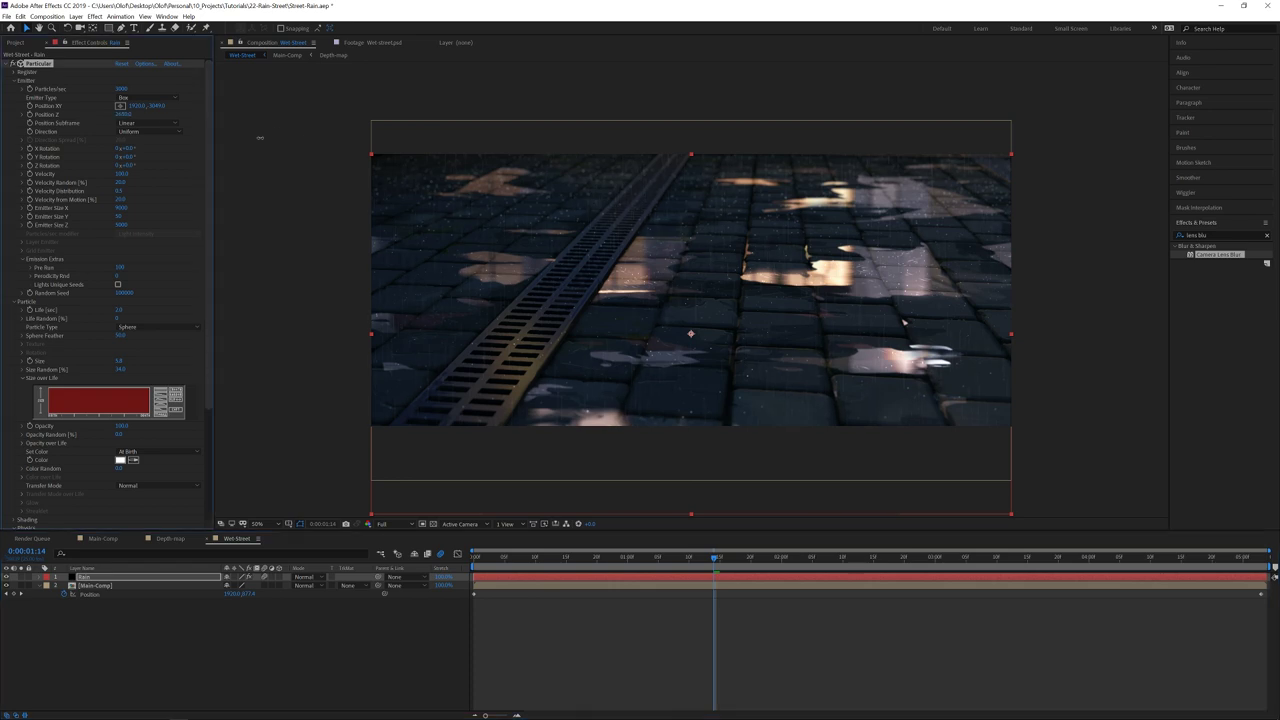
scroll(125, 400, down, 5)
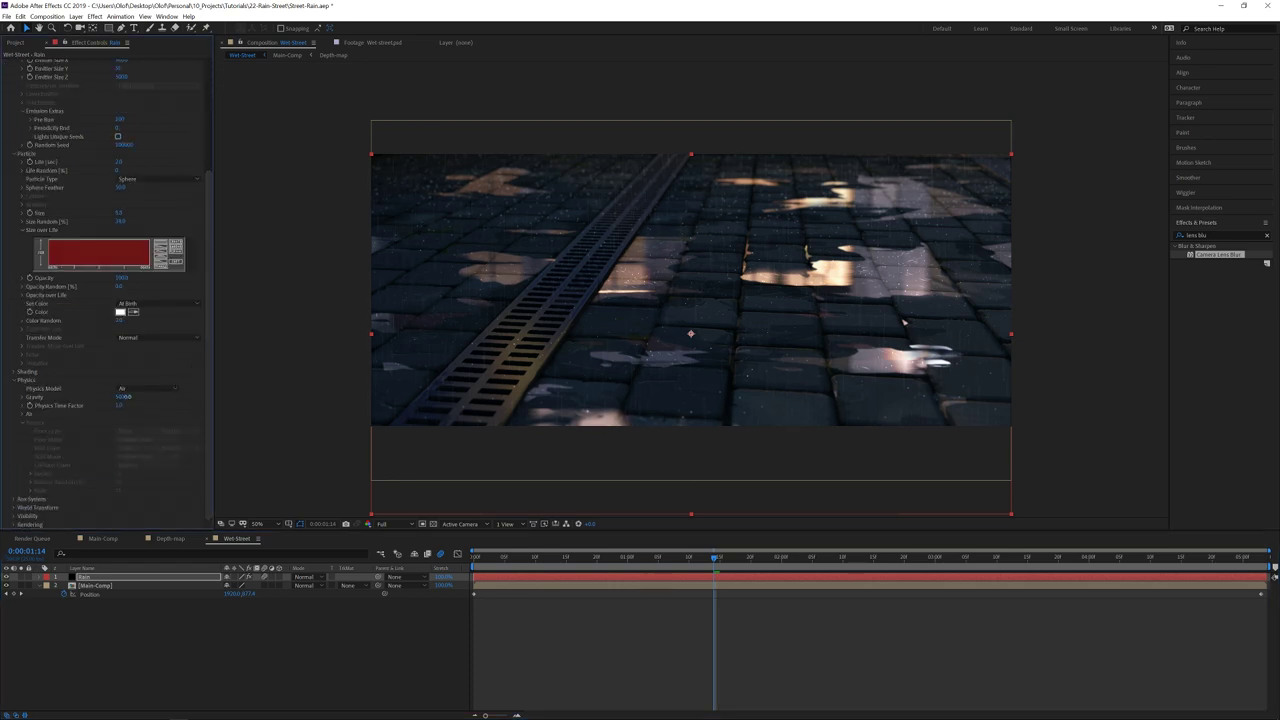
Scroll the Rain layer's effect settings back up to the top
scroll(210, 171, up, 1)
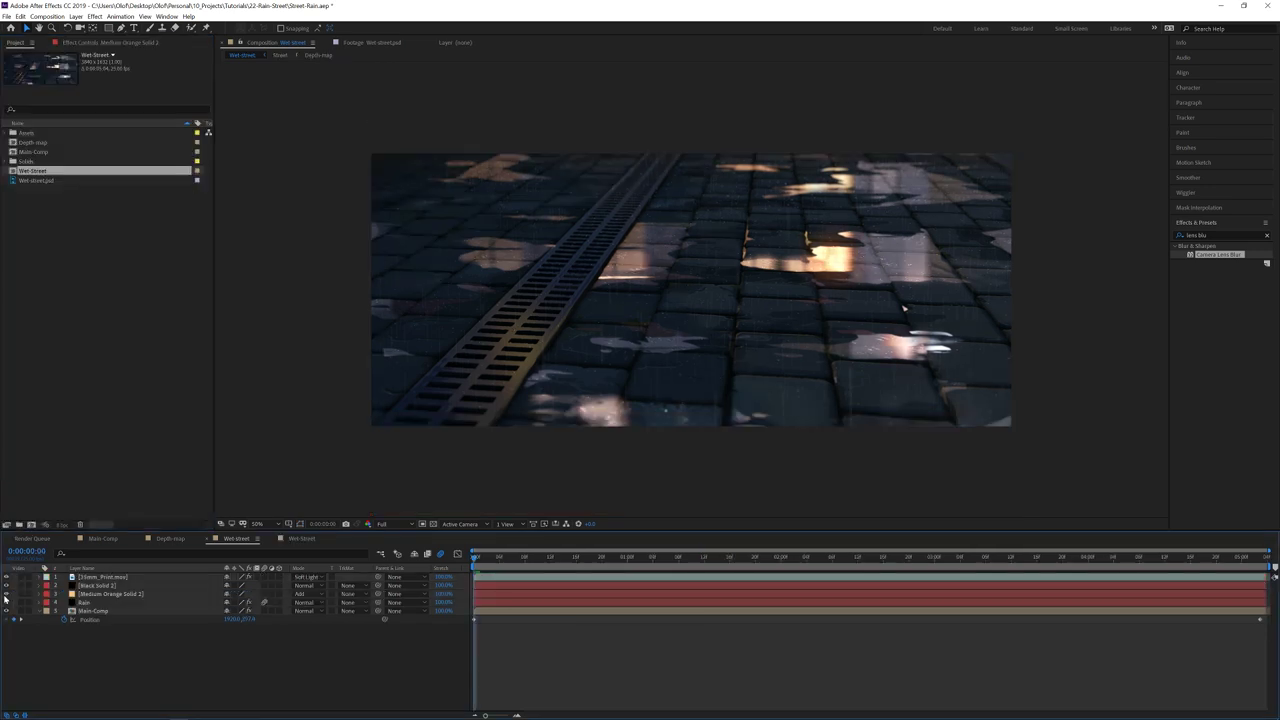